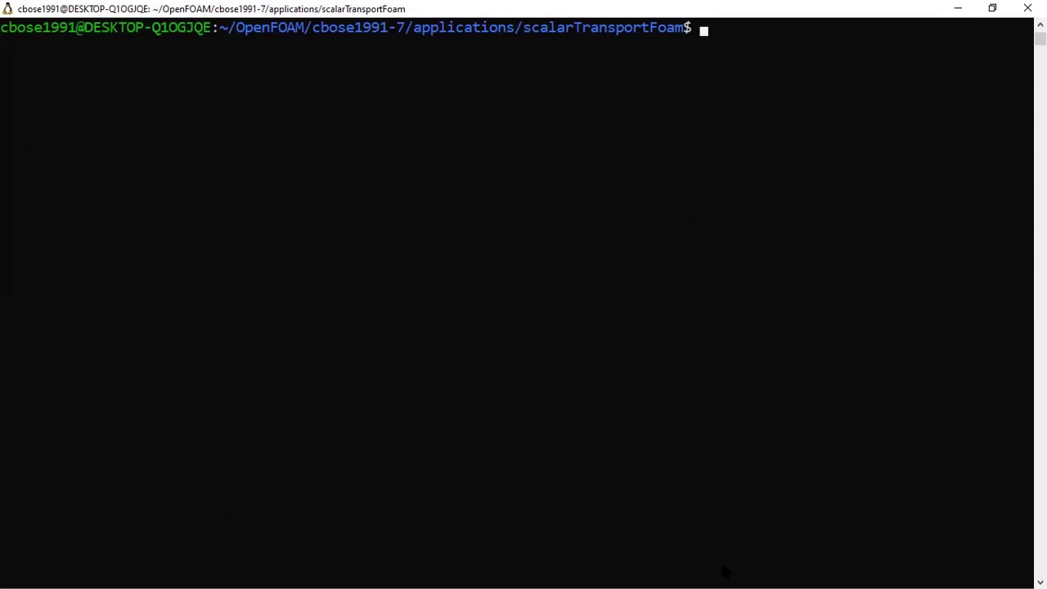
Change from the scalarTransportFoam directory to the myLaplacianFoam directory inside applications
{"action": "type", "text": "cd .."}
{"action": "key", "text": "Return"}
{"action": "type", "text": "cd "}
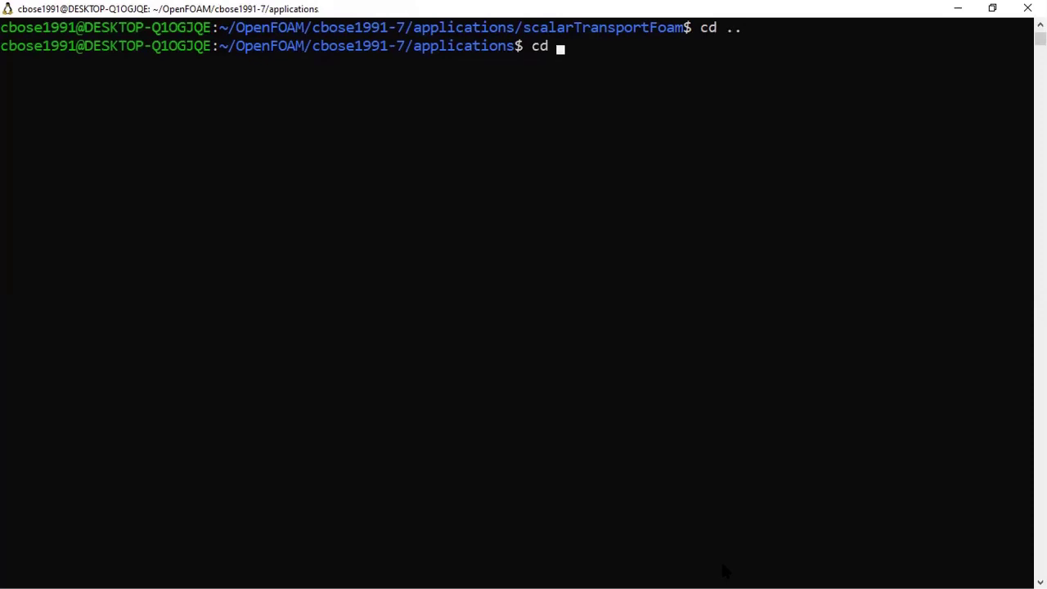
{"action": "type", "text": ".."}
{"action": "key", "text": "Return"}
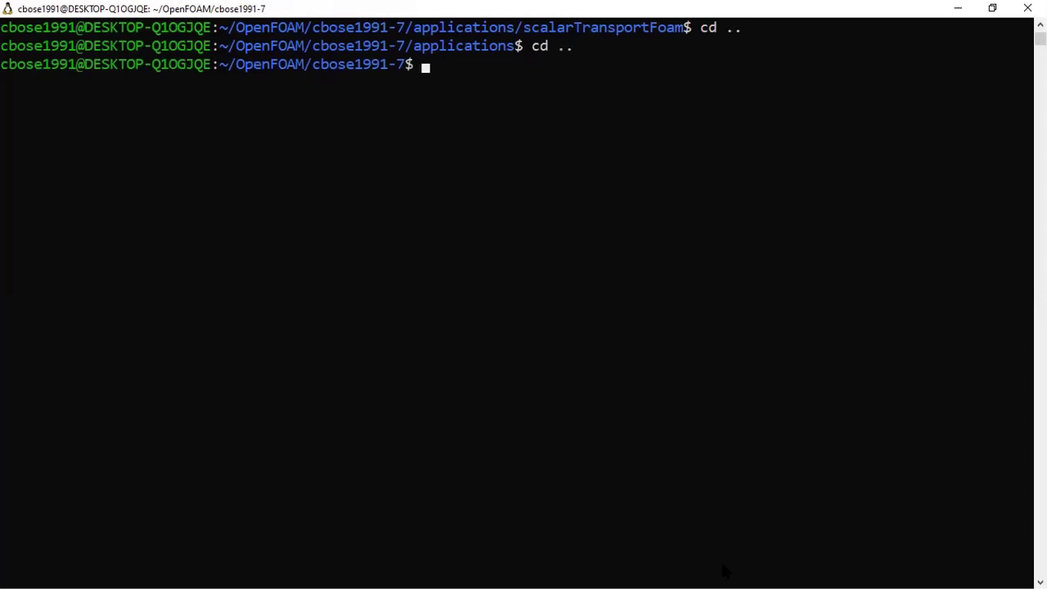
{"action": "type", "text": "cd applications"}
{"action": "key", "text": "Return"}
{"action": "type", "text": "cd m"}
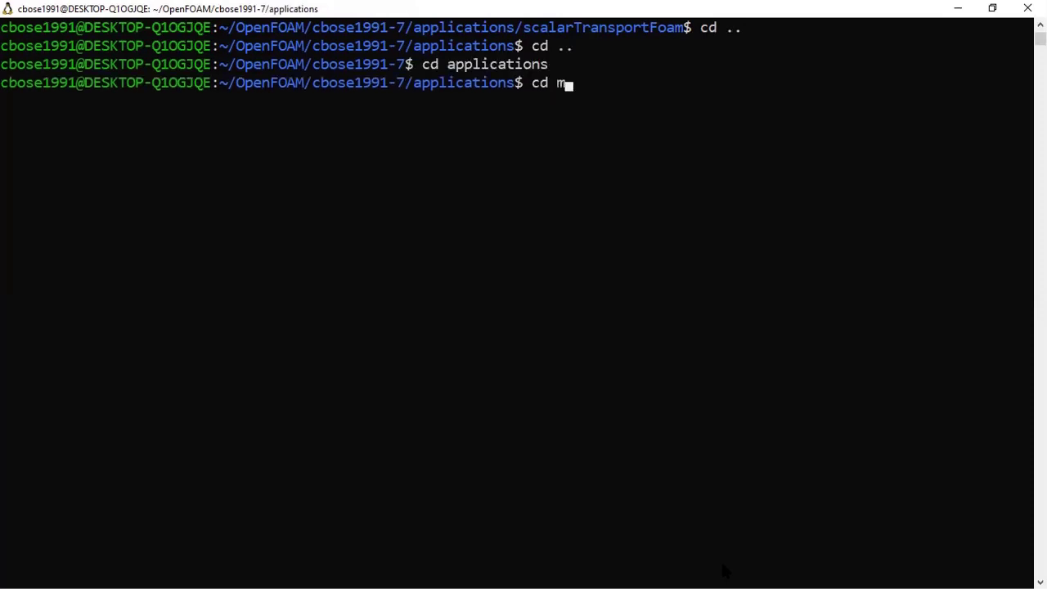
{"action": "key", "text": "Tab"}
{"action": "key", "text": "Return"}
List the solver directory, then enter its testCase folder and list that folder's contents
{"action": "type", "text": "ll"}
{"action": "key", "text": "Return"}
{"action": "type", "text": "cd testCase/"}
{"action": "key", "text": "Return"}
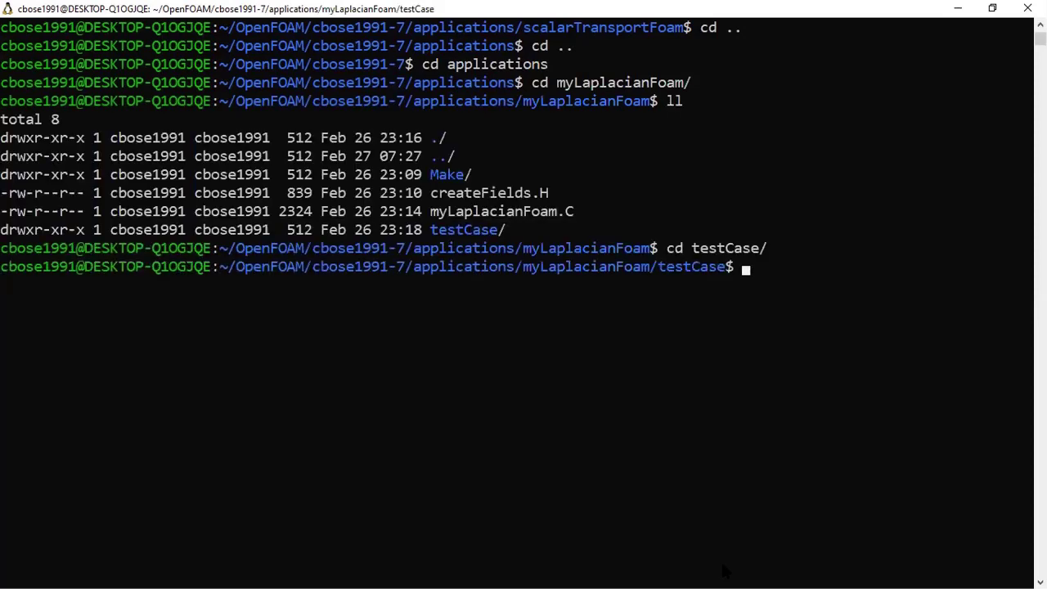
{"action": "type", "text": "ll"}
{"action": "key", "text": "Return"}
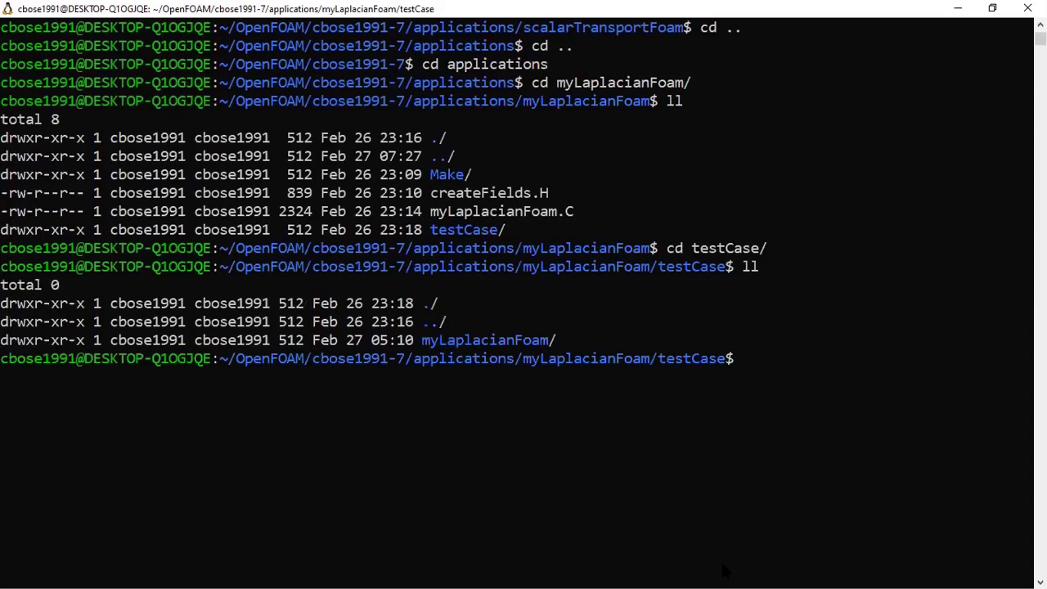
Enter the myLaplacianFoam case folder inside testCase and list its contents
{"action": "type", "text": "cd my"}
{"action": "key", "text": "Tab"}
{"action": "key", "text": "Return"}
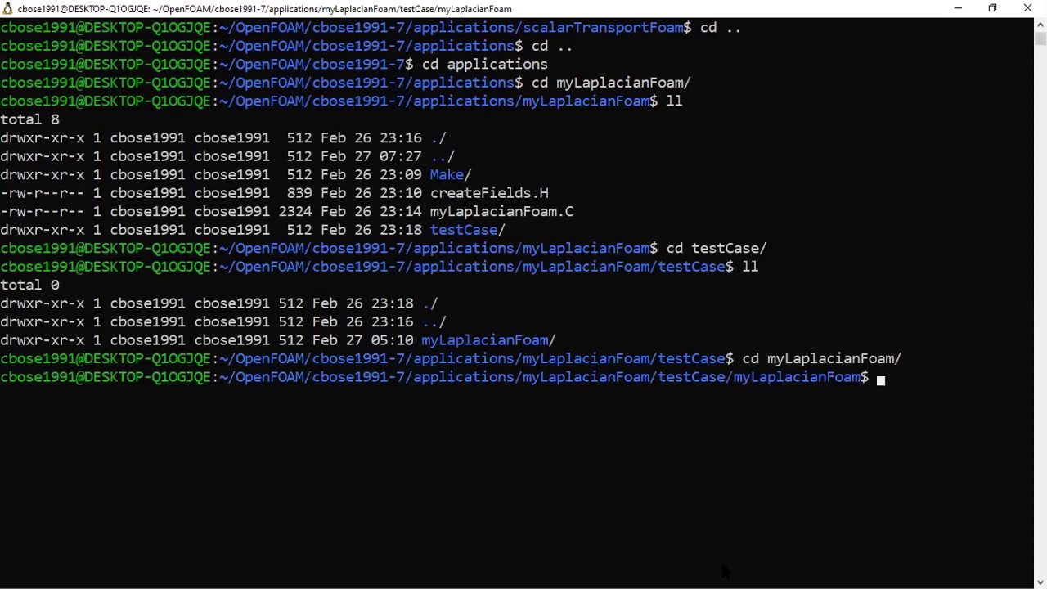
{"action": "type", "text": "ll"}
{"action": "key", "text": "Return"}
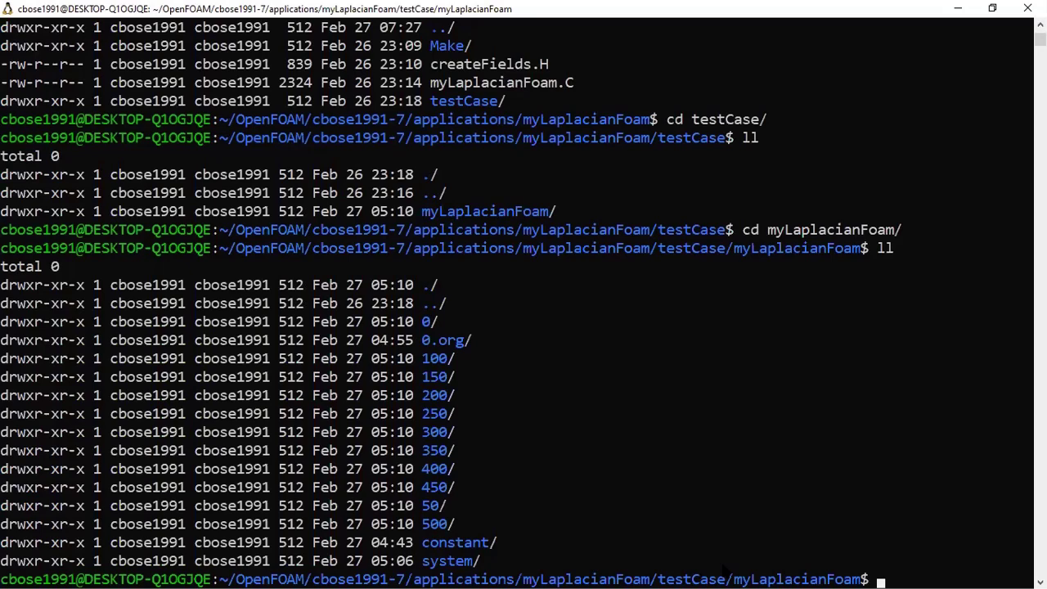
Remove the old results from the case with foamCleanTutorials and reset the terminal
{"action": "type", "text": "r"}
{"action": "key", "text": "BackSpace"}
{"action": "type", "text": "foamClean"}
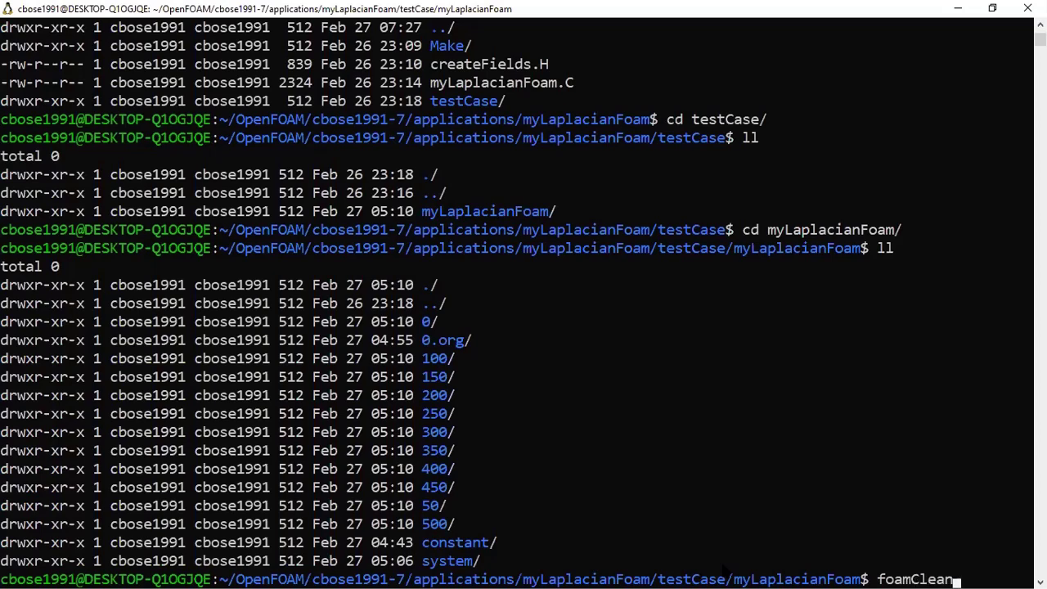
{"action": "type", "text": "Tutorials"}
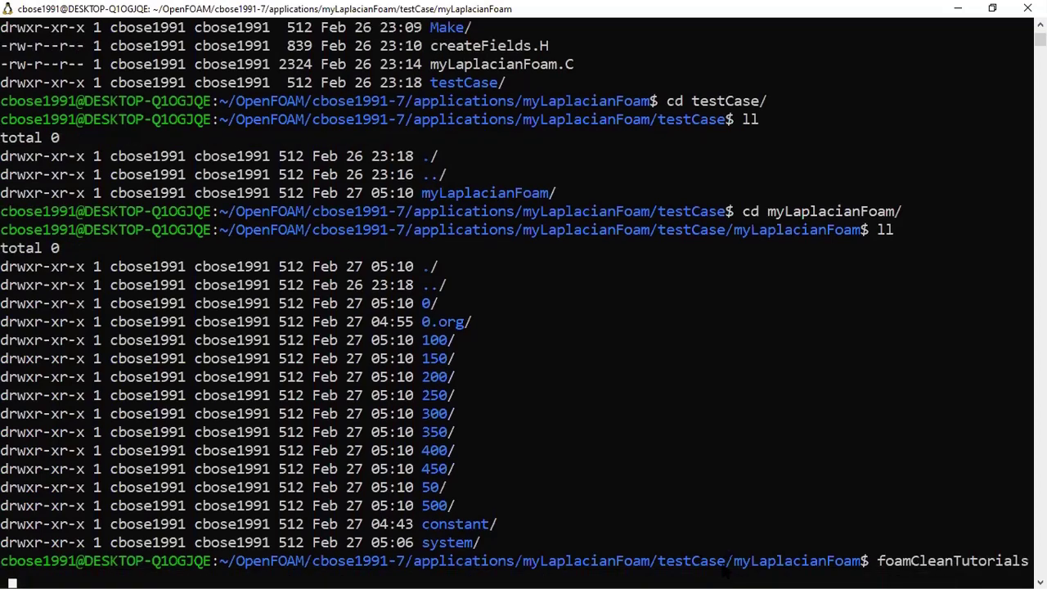
{"action": "key", "text": "Return"}
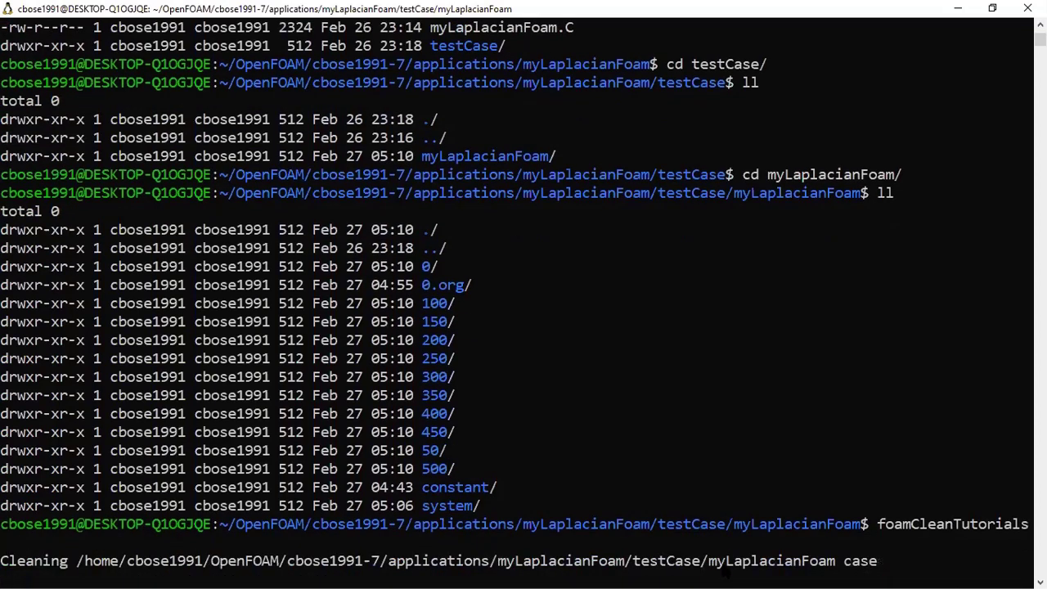
{"action": "type", "text": "reset"}
{"action": "key", "text": "Return"}
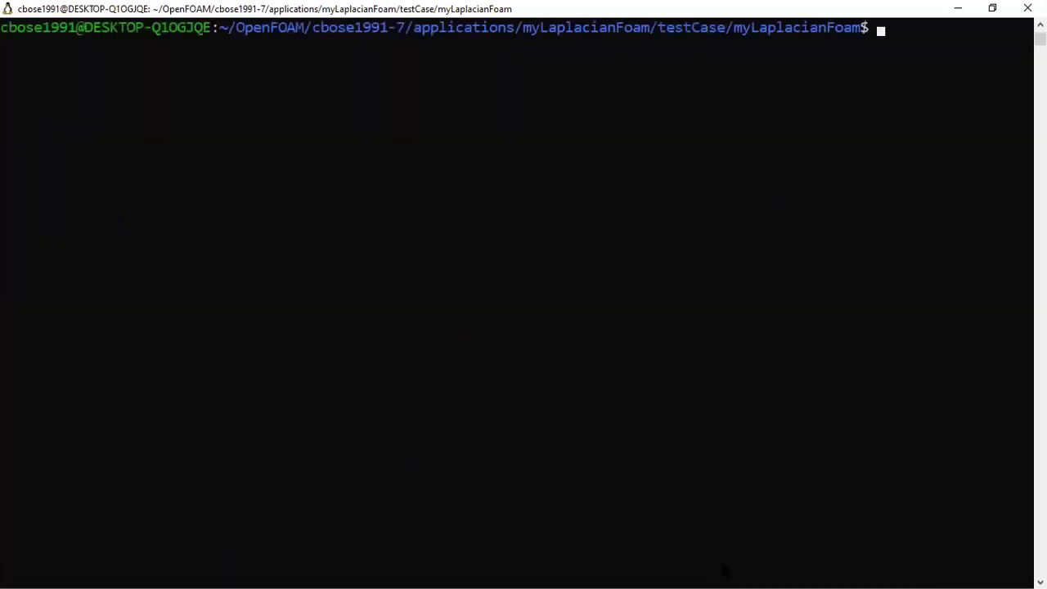
List the cleaned case directory, then enter the 0 directory and list its files
{"action": "type", "text": "ll"}
{"action": "key", "text": "Return"}
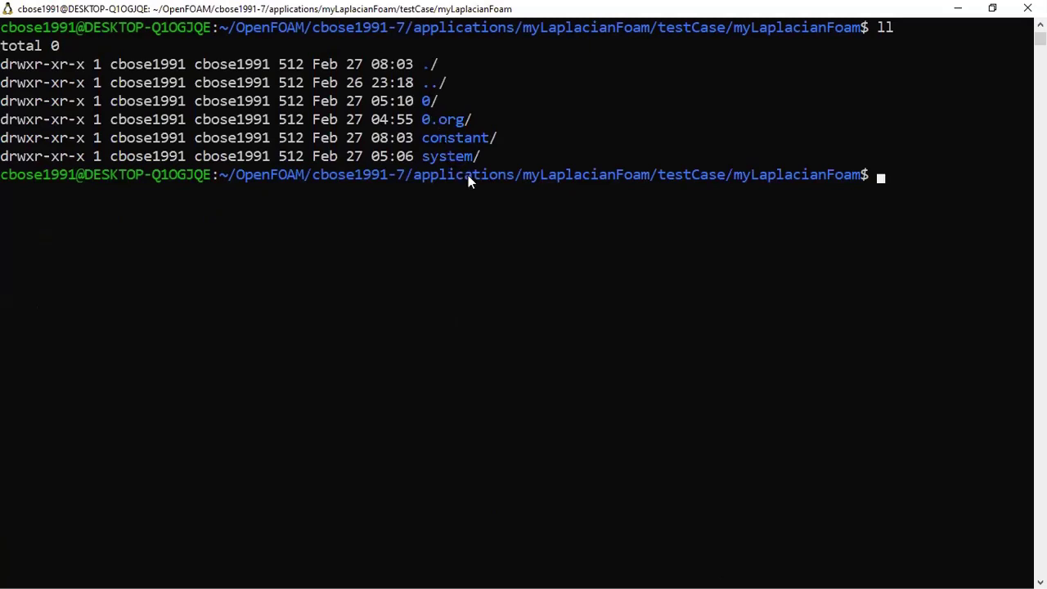
{"action": "type", "text": "cd 0"}
{"action": "key", "text": "Return"}
{"action": "type", "text": "ll"}
{"action": "key", "text": "Return"}
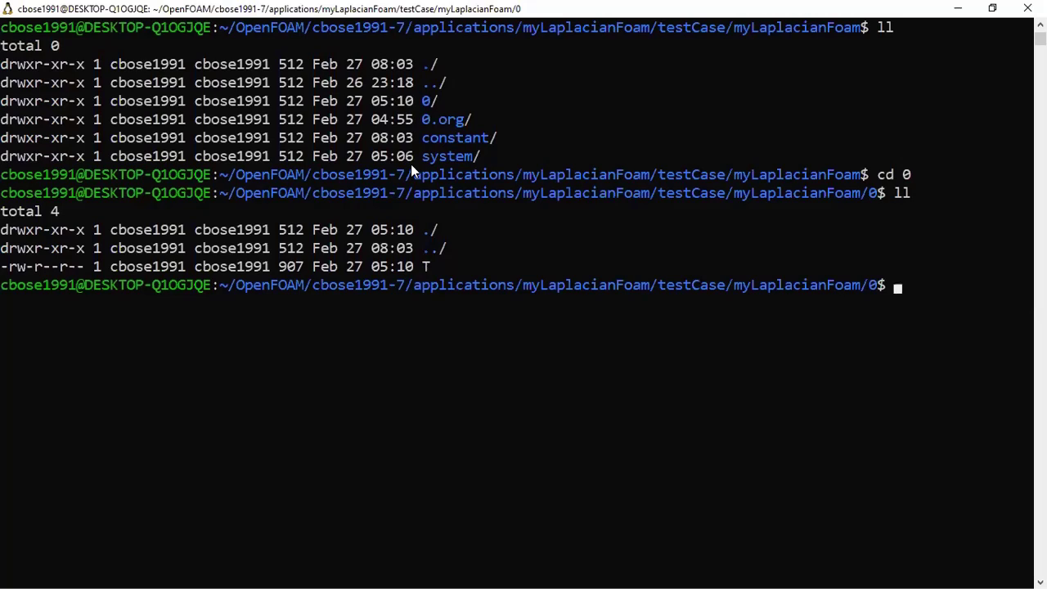
Open the T file in nano and examine its FoamFile header down to the object entry
{"action": "type", "text": "nano T"}
{"action": "key", "text": "Return"}
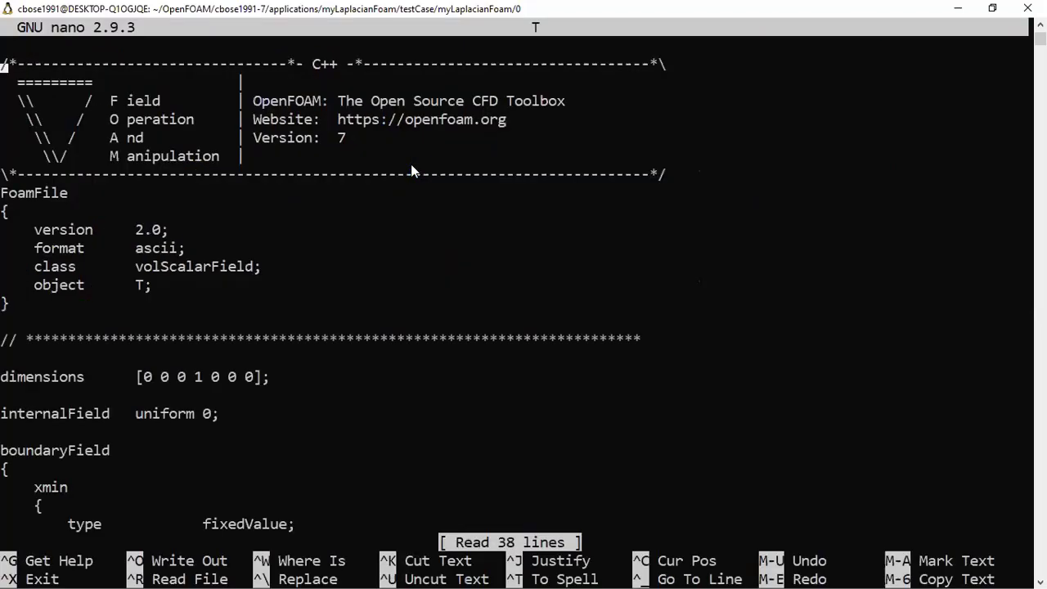
{"action": "key", "text": "Down"}
{"action": "key", "text": "Down"}
{"action": "key", "text": "Down"}
{"action": "key", "text": "Down"}
{"action": "key", "text": "Down"}
{"action": "key", "text": "Down"}
{"action": "key", "text": "Down"}
{"action": "key", "text": "Down"}
{"action": "key", "text": "Down"}
{"action": "key", "text": "Down"}
{"action": "key", "text": "Down"}
{"action": "key", "text": "Down"}
{"action": "key", "text": "Right"}
{"action": "key", "text": "Right"}
{"action": "key", "text": "Right"}
{"action": "key", "text": "Right"}
{"action": "key", "text": "Right"}
{"action": "key", "text": "Right"}
{"action": "key", "text": "Right"}
{"action": "key", "text": "Right"}
{"action": "key", "text": "Right"}
{"action": "key", "text": "Right"}
{"action": "key", "text": "Right"}
{"action": "key", "text": "Right"}
{"action": "key", "text": "Right"}
{"action": "key", "text": "Right"}
{"action": "key", "text": "Right"}
{"action": "key", "text": "Right"}
{"action": "key", "text": "Right"}
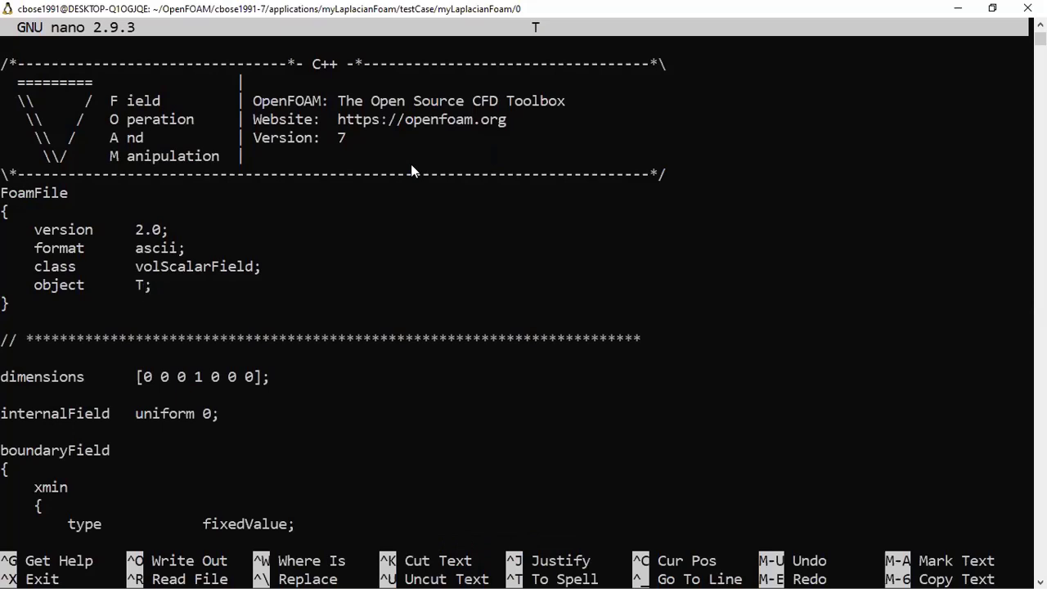
Examine the exponents in the T file's dimensions entry and continue down through internalField and boundaryField
{"action": "key", "text": "Down"}
{"action": "key", "text": "Down"}
{"action": "key", "text": "Down"}
{"action": "key", "text": "Down"}
{"action": "key", "text": "Down"}
{"action": "key", "text": "Down"}
{"action": "key", "text": "Up"}
{"action": "key", "text": "Right"}
{"action": "key", "text": "Right"}
{"action": "key", "text": "Right"}
{"action": "key", "text": "Right"}
{"action": "key", "text": "Right"}
{"action": "key", "text": "Left"}
{"action": "key", "text": "Left"}
{"action": "key", "text": "Left"}
{"action": "key", "text": "Left"}
{"action": "key", "text": "Left"}
{"action": "key", "text": "Left"}
{"action": "key", "text": "Right"}
{"action": "key", "text": "Right"}
{"action": "key", "text": "Right"}
{"action": "key", "text": "Right"}
{"action": "key", "text": "Left"}
{"action": "key", "text": "Left"}
{"action": "key", "text": "Left"}
{"action": "key", "text": "Right"}
{"action": "key", "text": "Right"}
{"action": "key", "text": "Right"}
{"action": "key", "text": "Right"}
{"action": "key", "text": "Right"}
{"action": "key", "text": "Down"}
{"action": "key", "text": "Down"}
{"action": "key", "text": "Down"}
{"action": "key", "text": "Down"}
{"action": "key", "text": "Down"}
{"action": "key", "text": "Down"}
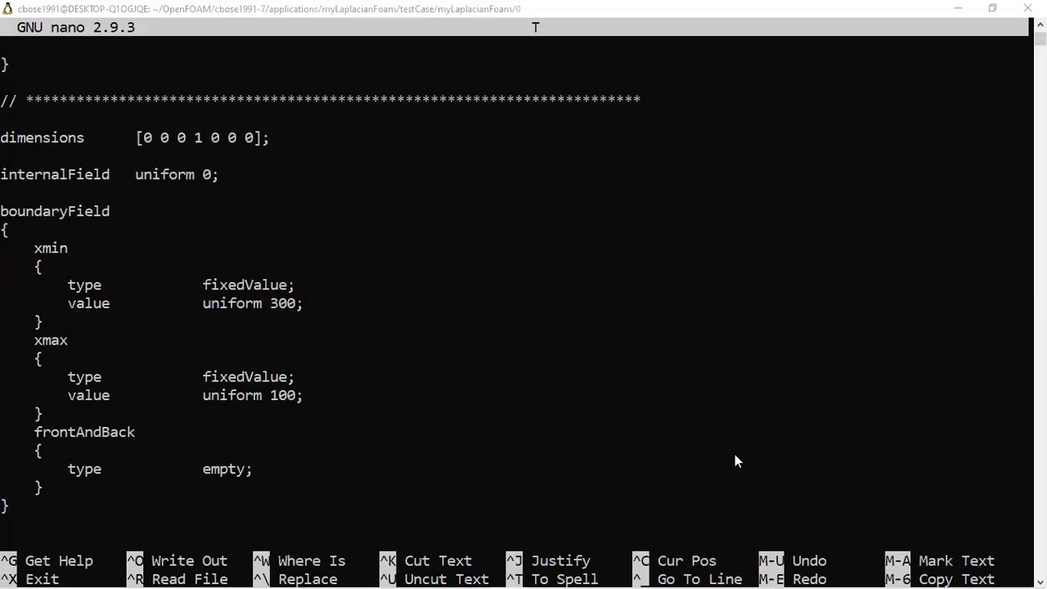
Examine the internalField entry and the xmin, xmax and frontAndBack boundary conditions, and close the T file
{"action": "left_click", "coordinate": [90, 175]}
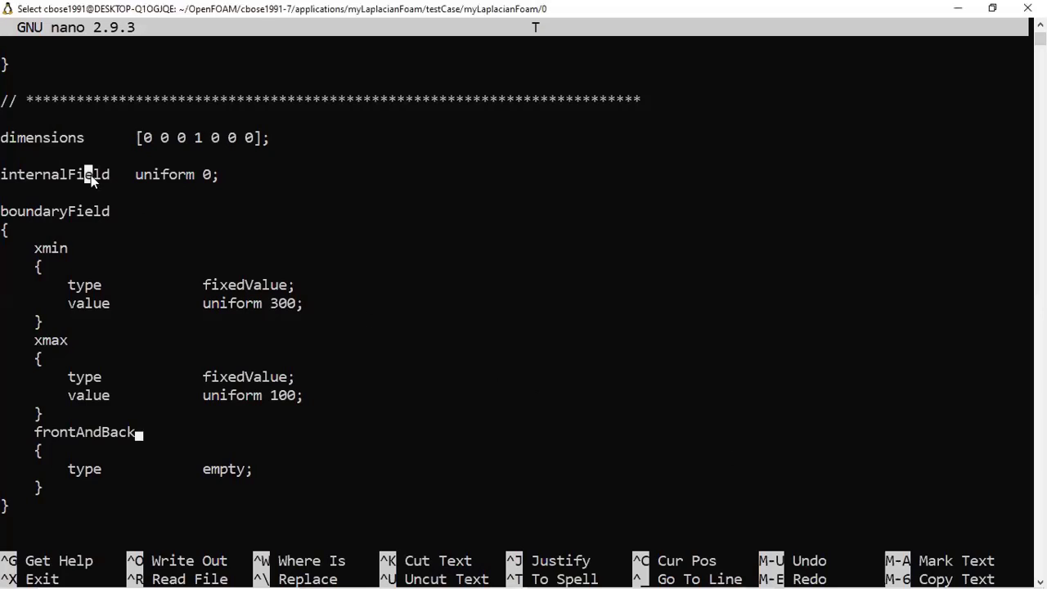
{"action": "key", "text": "Escape"}
{"action": "key", "text": "Down"}
{"action": "key", "text": "Down"}
{"action": "key", "text": "Down"}
{"action": "key", "text": "Down"}
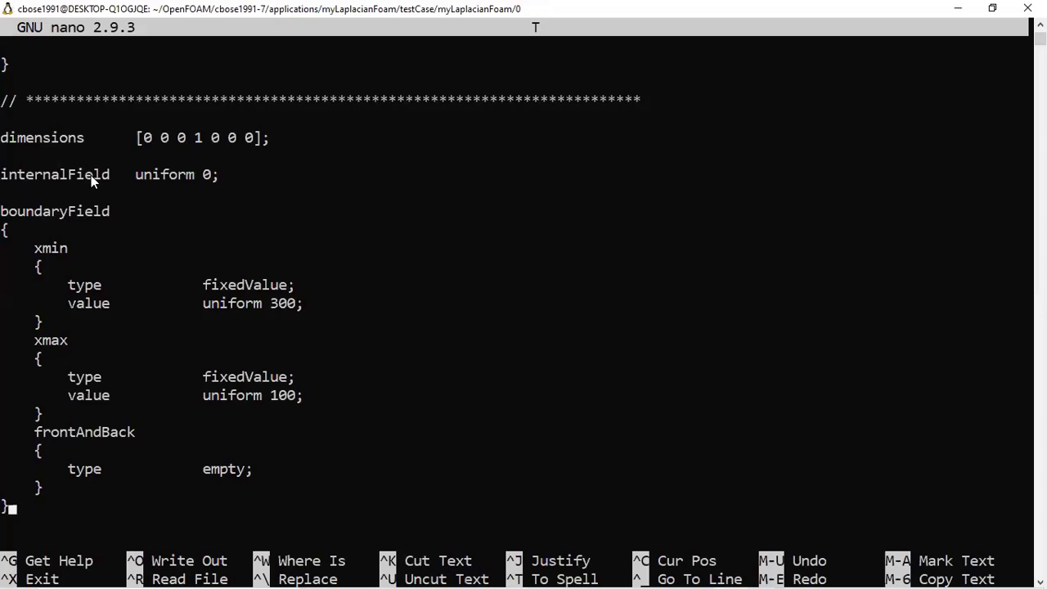
{"action": "key", "text": "Down"}
{"action": "left_click_drag", "start_coordinate": [41, 247], "coordinate": [57, 413]}
{"action": "left_click", "coordinate": [36, 340]}
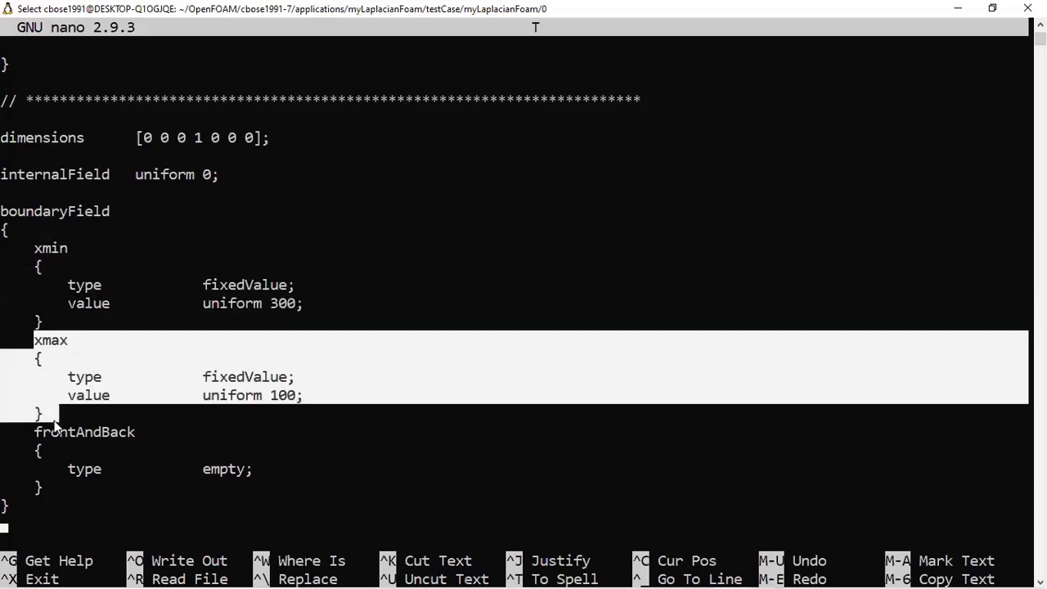
{"action": "left_click", "coordinate": [145, 310]}
{"action": "left_click_drag", "start_coordinate": [68, 286], "coordinate": [319, 304]}
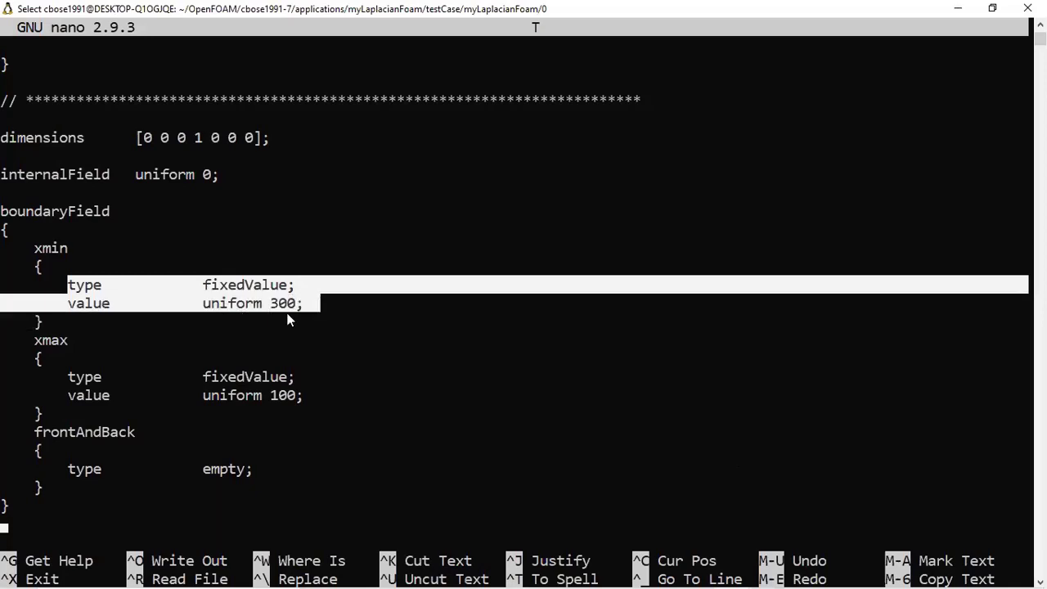
{"action": "left_click_drag", "start_coordinate": [64, 376], "coordinate": [302, 398]}
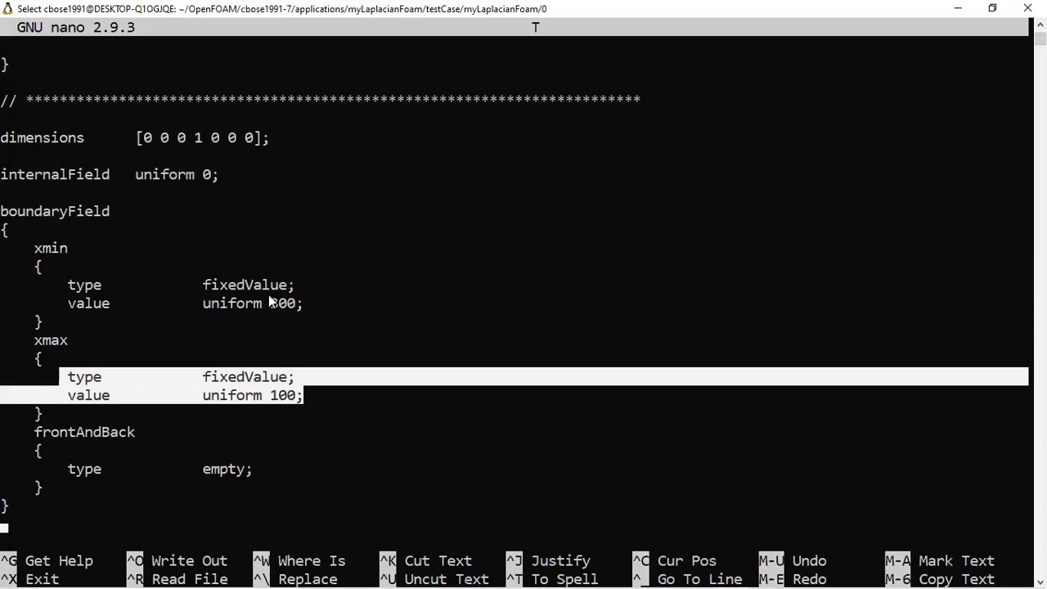
{"action": "left_click", "coordinate": [277, 407]}
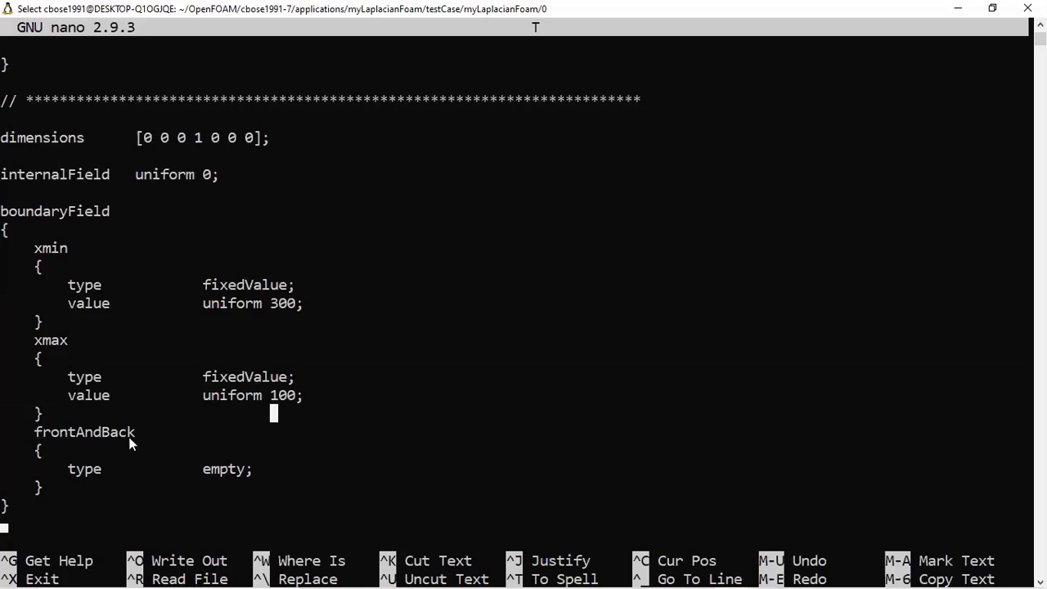
{"action": "left_click_drag", "start_coordinate": [203, 471], "coordinate": [254, 465]}
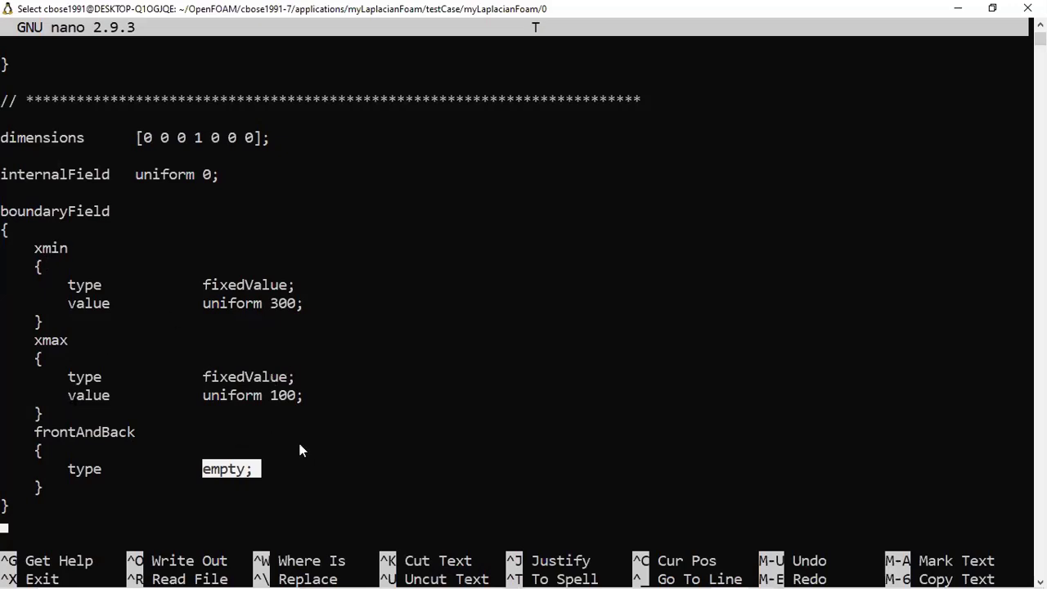
{"action": "key", "text": "ctrl+x"}
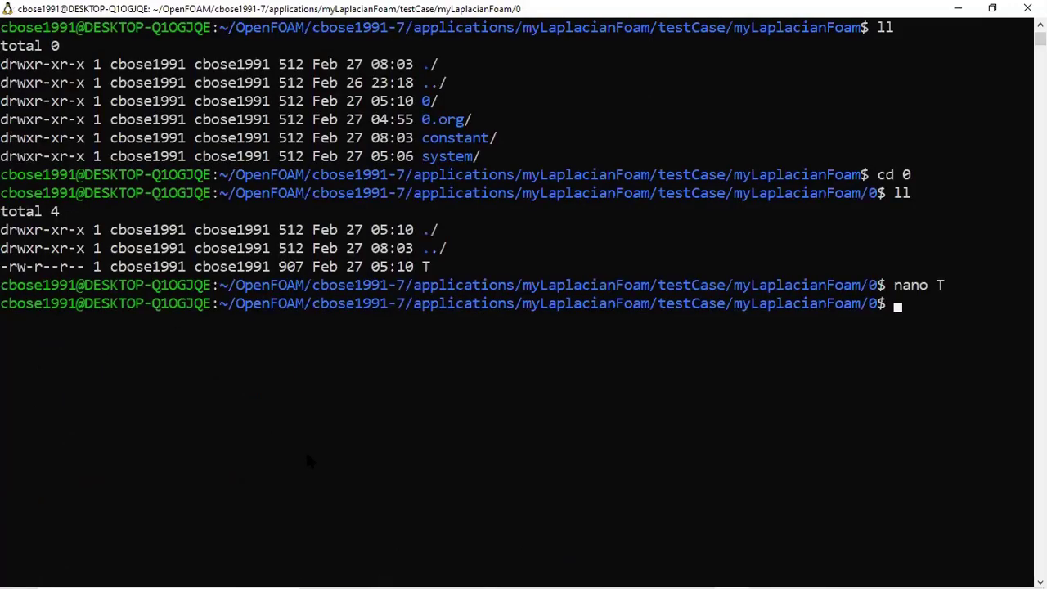
Return from the 0 directory to the case directory and list its contents
{"action": "type", "text": "ll"}
{"action": "key", "text": "BackSpace"}
{"action": "key", "text": "BackSpace"}
{"action": "type", "text": "cd .."}
{"action": "key", "text": "Return"}
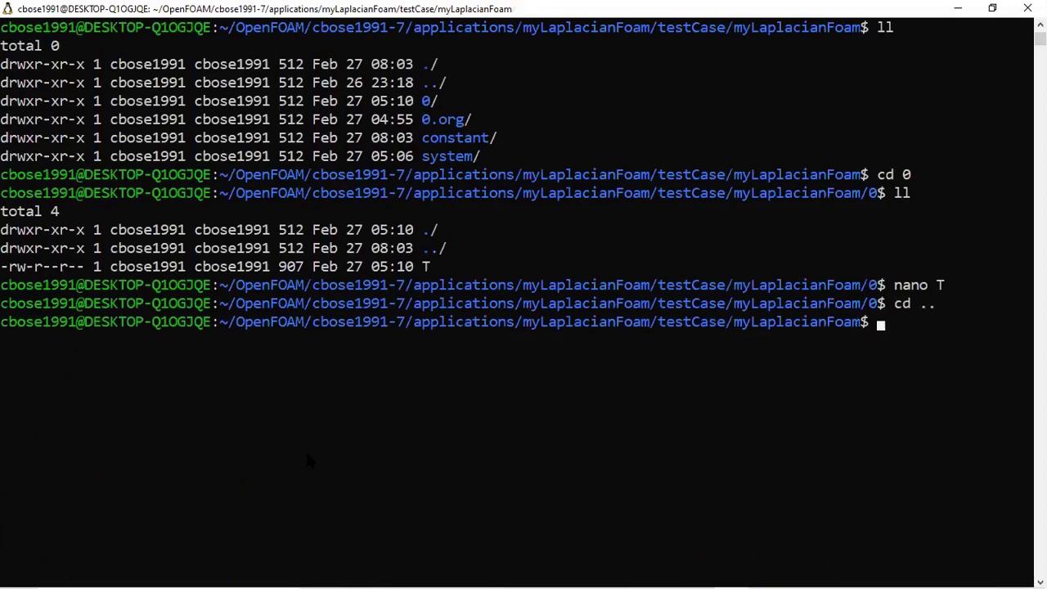
{"action": "type", "text": "ll"}
{"action": "key", "text": "Return"}
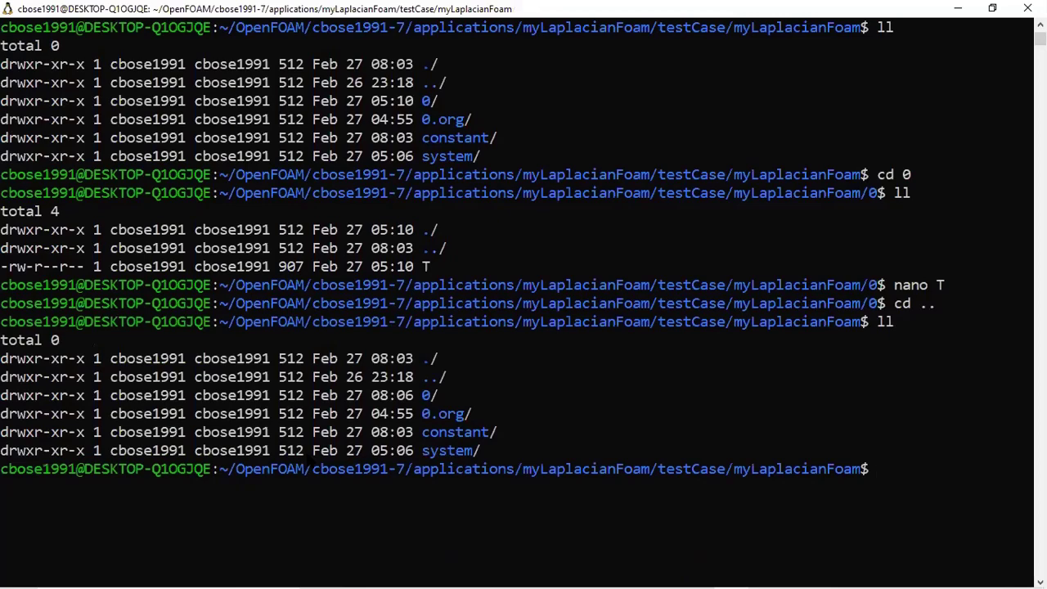
Enter the case's constant directory and list its files
{"action": "type", "text": "cd c"}
{"action": "key", "text": "Tab"}
{"action": "key", "text": "Return"}
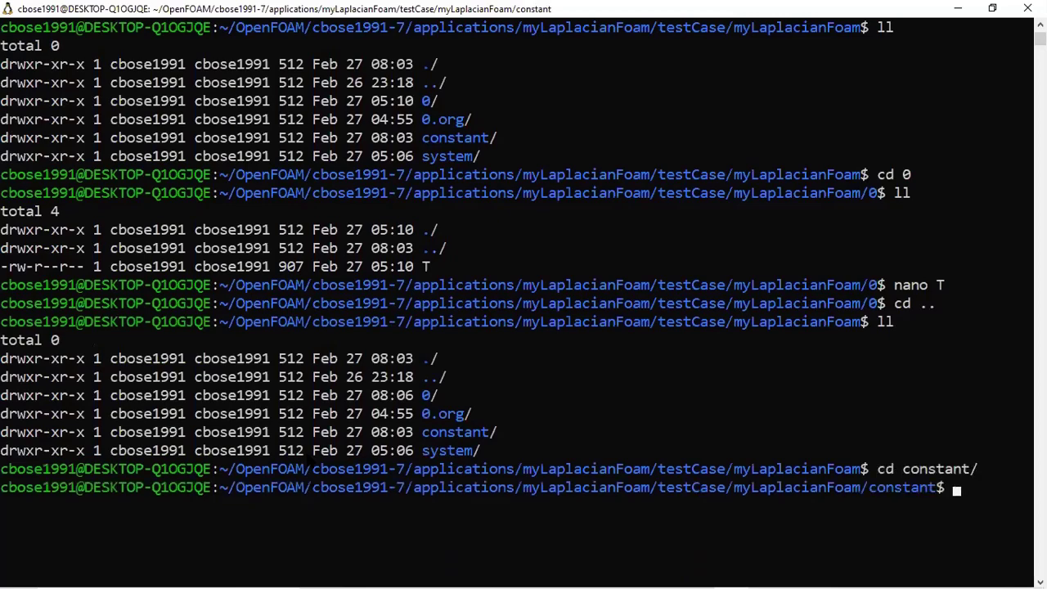
{"action": "type", "text": "ll"}
{"action": "key", "text": "Return"}
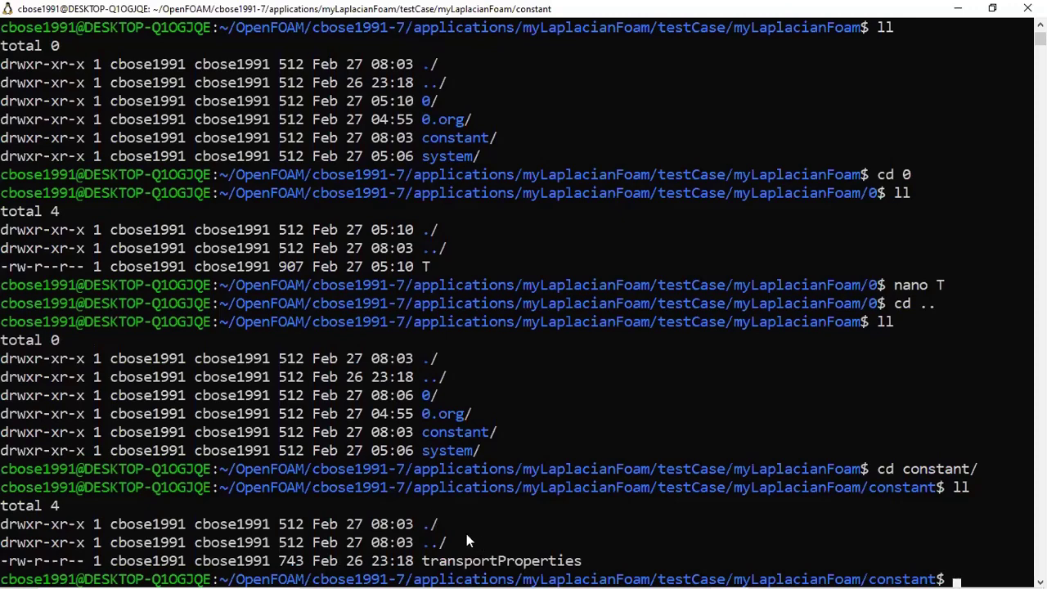
Switch from constant to the case's system directory, clear the terminal and list the files
{"action": "type", "text": "cd.. cd"}
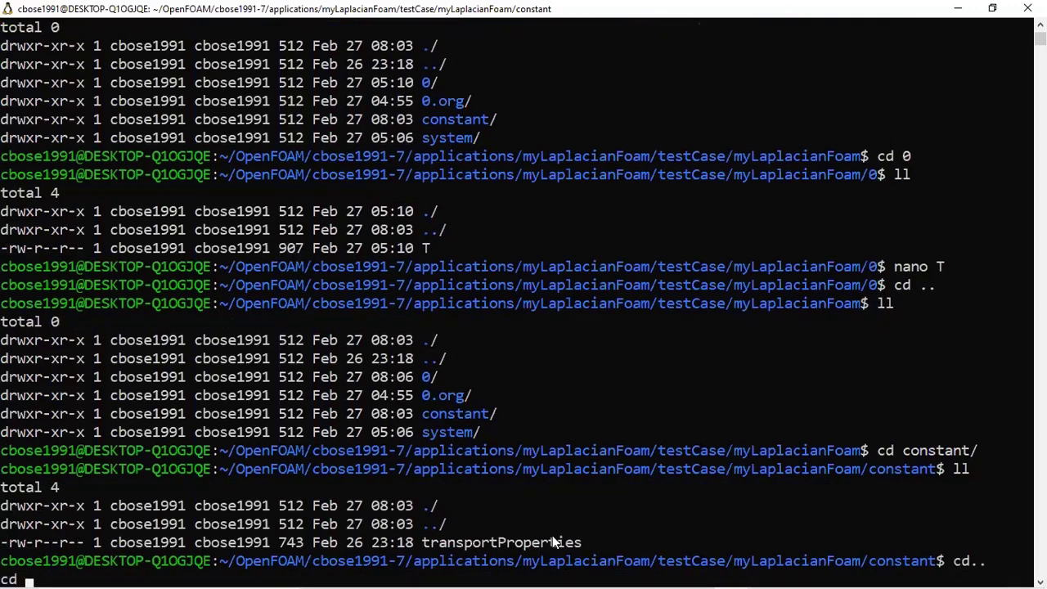
{"action": "type", "text": " system"}
{"action": "key", "text": "Return"}
{"action": "key", "text": "ctrl+l"}
{"action": "type", "text": "ll"}
{"action": "key", "text": "Return"}
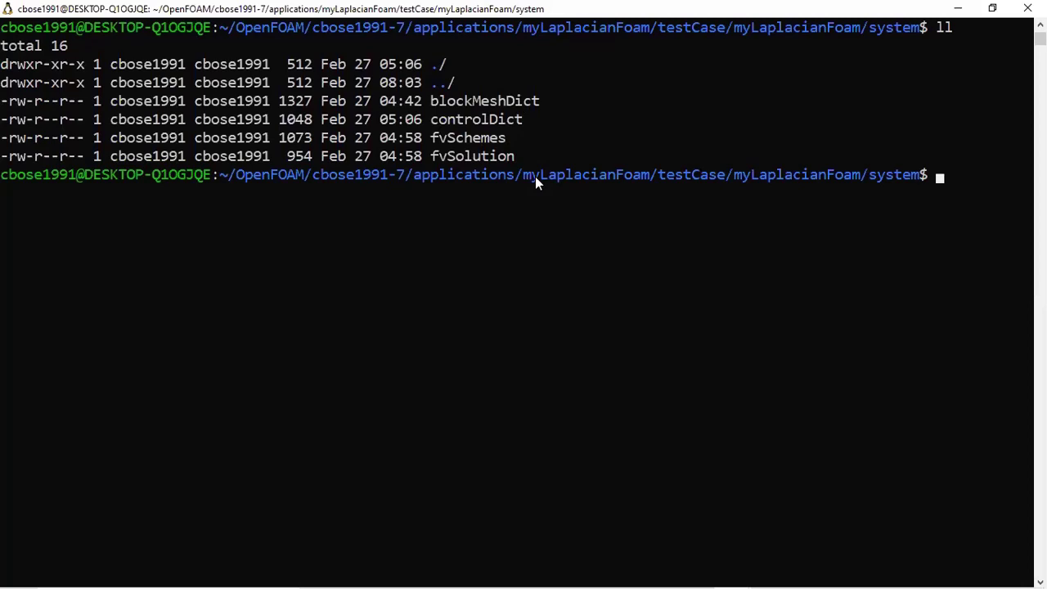
Open the blockMeshDict file of the system directory in nano
{"action": "type", "text": "nano b"}
{"action": "key", "text": "Tab"}
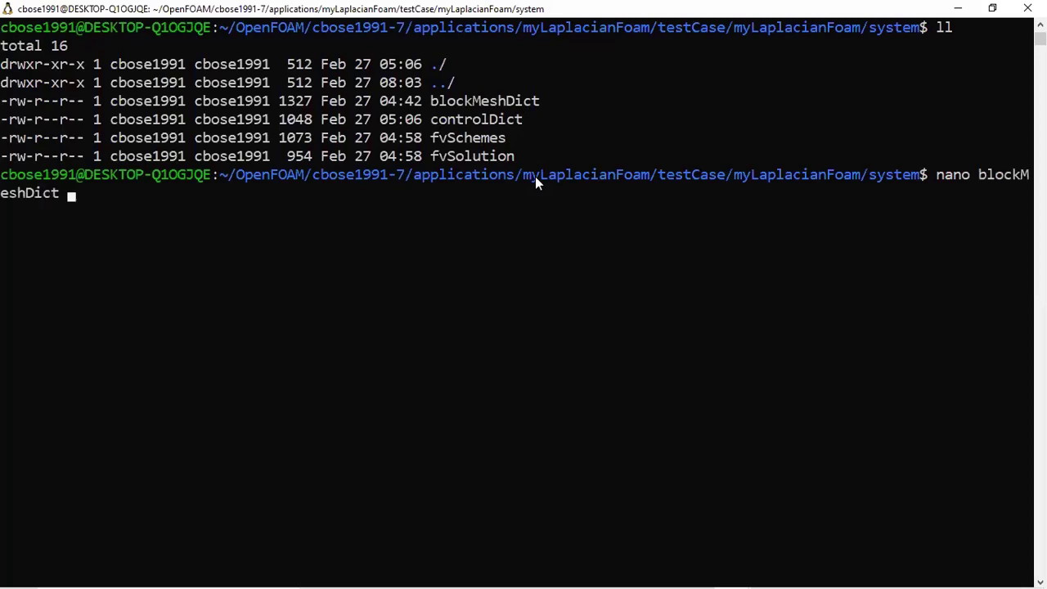
{"action": "key", "text": "Return"}
{"action": "key", "text": "Down"}
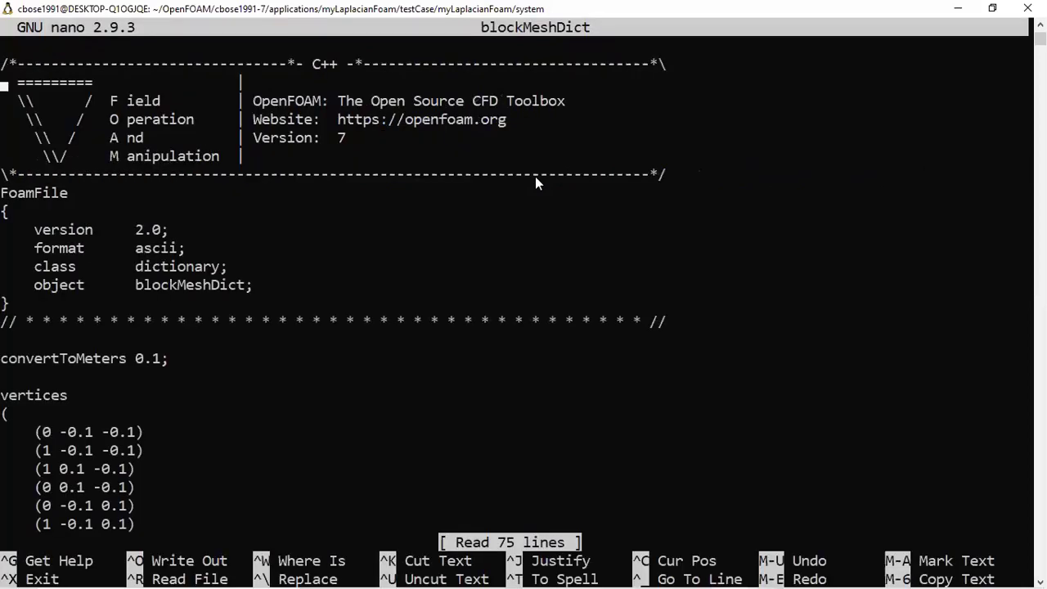
Examine the convertToMeters scale and the vertices list in blockMeshDict, down to the blocks section
{"action": "key", "text": "Down"}
{"action": "key", "text": "Down"}
{"action": "key", "text": "Down"}
{"action": "key", "text": "Down"}
{"action": "key", "text": "Down"}
{"action": "key", "text": "Down"}
{"action": "key", "text": "Down"}
{"action": "key", "text": "Down"}
{"action": "key", "text": "Down"}
{"action": "key", "text": "Down"}
{"action": "key", "text": "Down"}
{"action": "key", "text": "Down"}
{"action": "key", "text": "Down"}
{"action": "key", "text": "Down"}
{"action": "key", "text": "Down"}
{"action": "key", "text": "Down"}
{"action": "key", "text": "Down"}
{"action": "key", "text": "Down"}
{"action": "key", "text": "Down"}
{"action": "key", "text": "Down"}
{"action": "key", "text": "Down"}
{"action": "key", "text": "Down"}
{"action": "key", "text": "Down"}
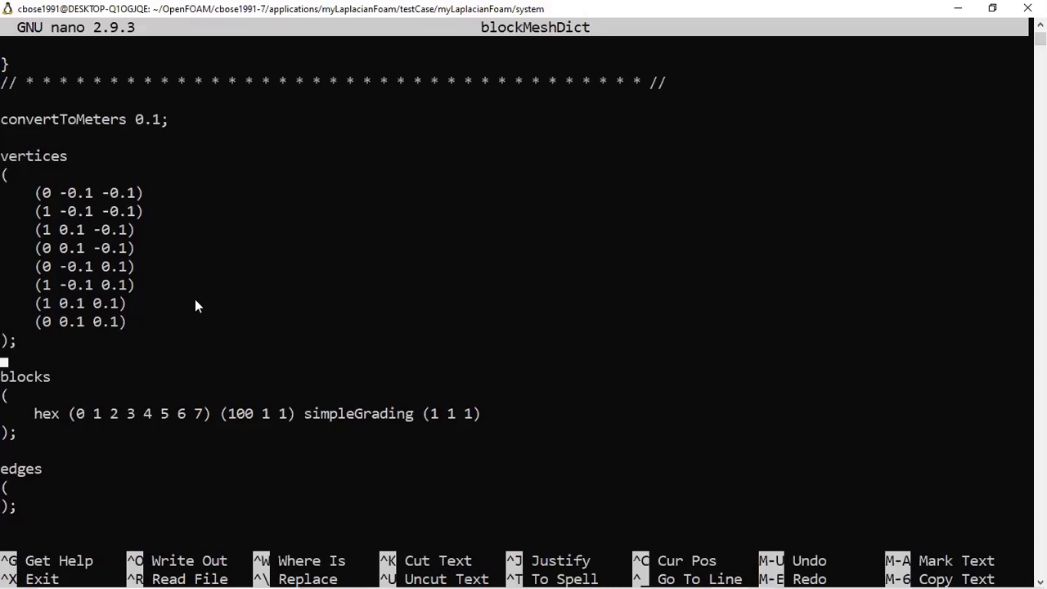
{"action": "key", "text": "Down"}
Check the cell counts per direction in the hex block definition of blockMeshDict
{"action": "left_click_drag", "start_coordinate": [230, 414], "coordinate": [254, 414]}
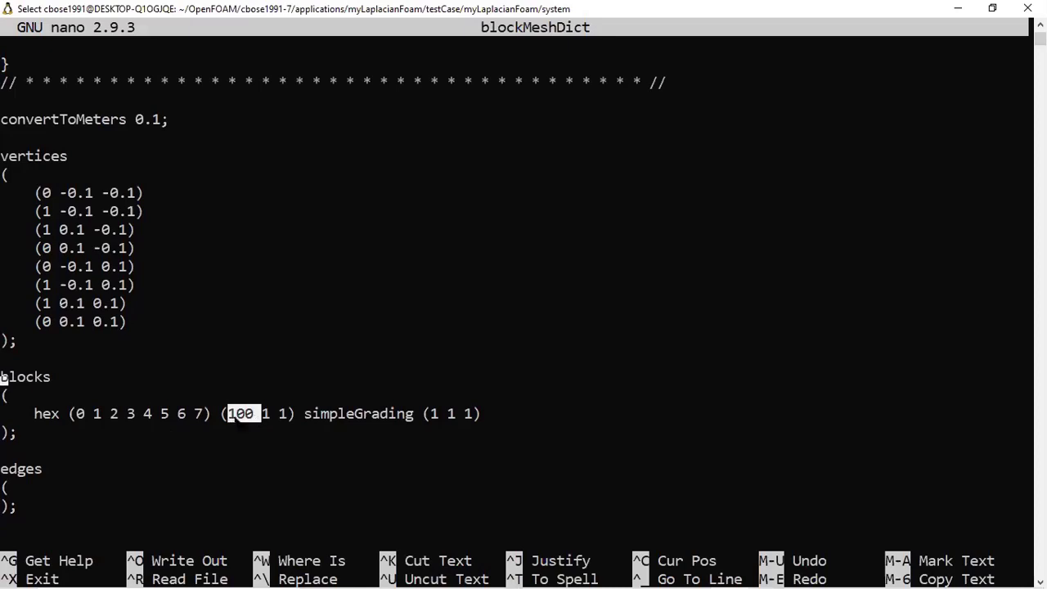
{"action": "left_click", "coordinate": [230, 414]}
{"action": "left_click_drag", "start_coordinate": [231, 414], "coordinate": [252, 414]}
{"action": "left_click", "coordinate": [266, 414]}
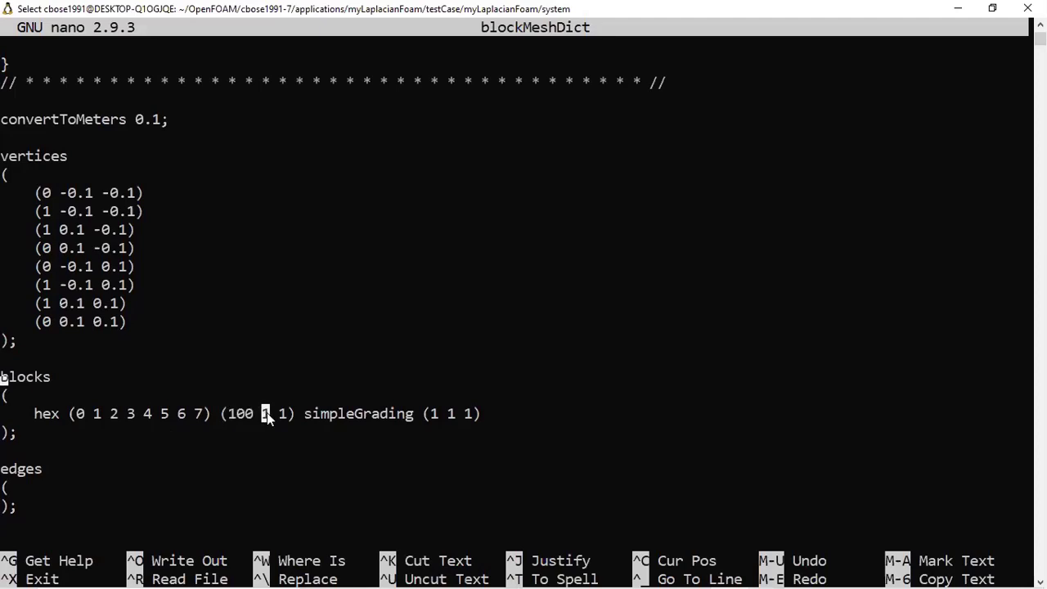
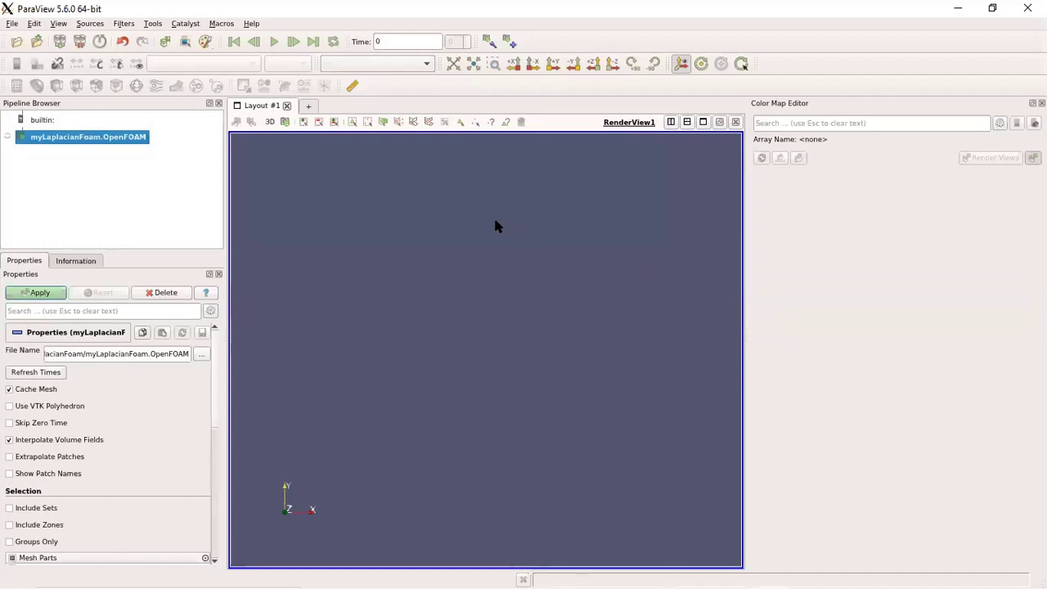
In ParaView, enable Show Patch Names for myLaplacianFoam.OpenFOAM and load the case into the render view
{"action": "left_click", "coordinate": [39, 295]}
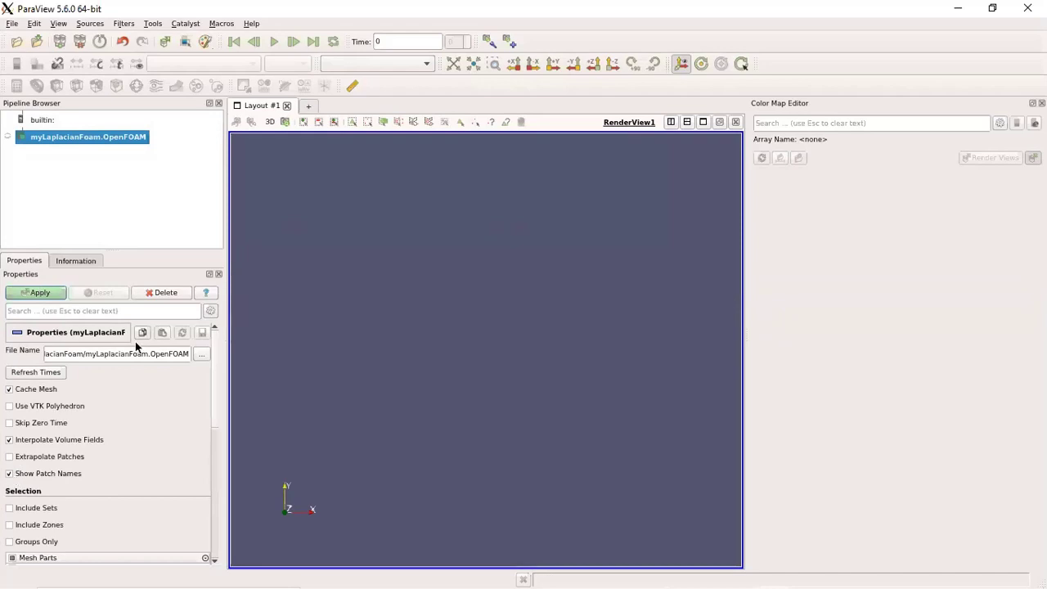
{"action": "left_click", "coordinate": [10, 473]}
{"action": "left_click", "coordinate": [46, 292]}
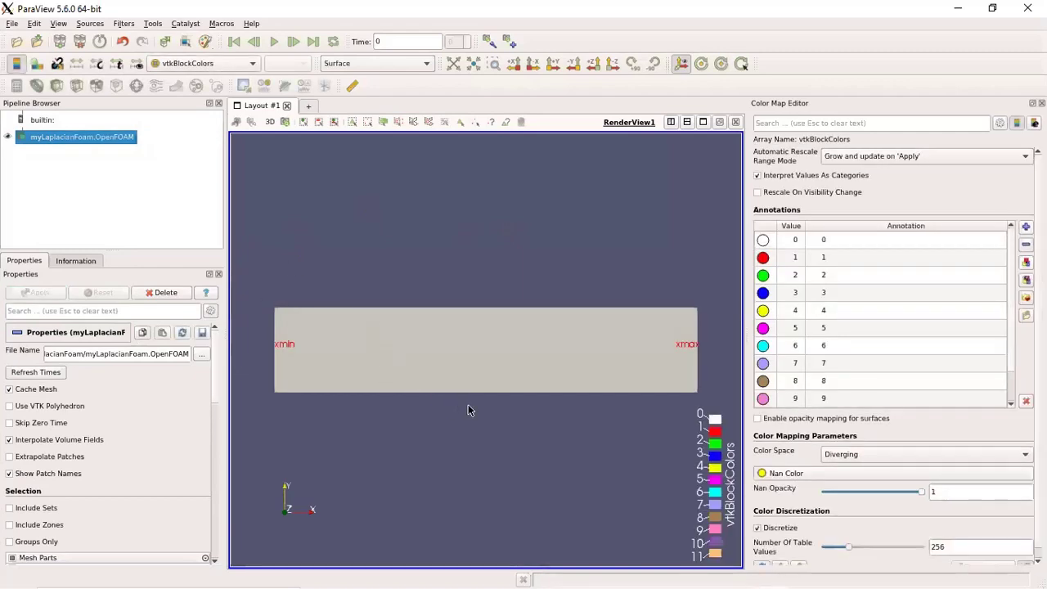
Inspect the xmin and xmax patches, set the view direction to -Z and display the geometry as Surface With Edges
{"action": "mouse_move", "coordinate": [472, 409]}
{"action": "left_mouse_down"}
{"action": "mouse_move", "coordinate": [493, 400]}
{"action": "mouse_move", "coordinate": [477, 390]}
{"action": "left_mouse_up"}
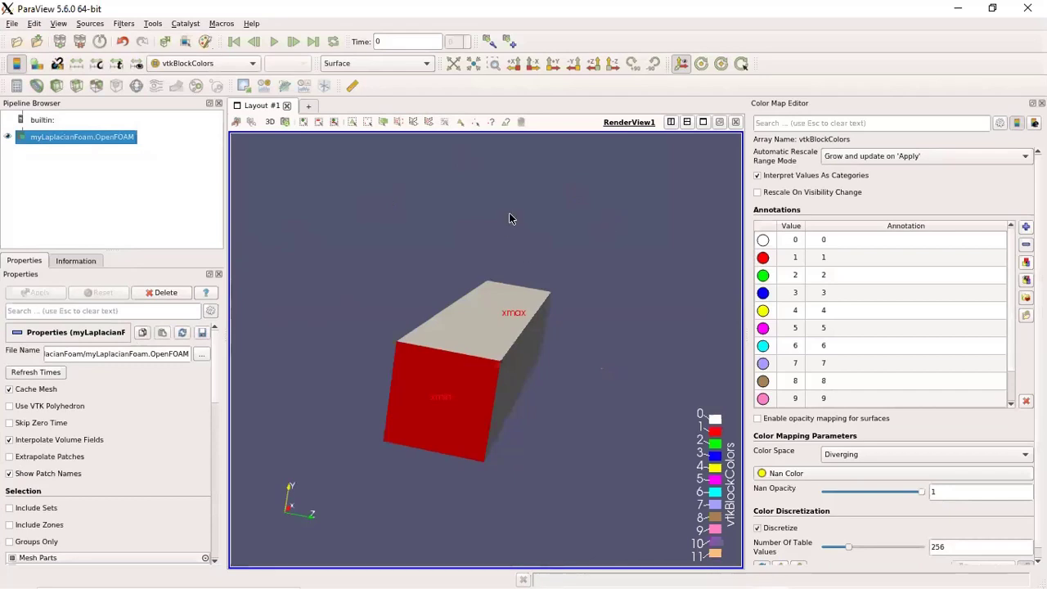
{"action": "left_click_drag", "start_coordinate": [467, 328], "coordinate": [545, 343]}
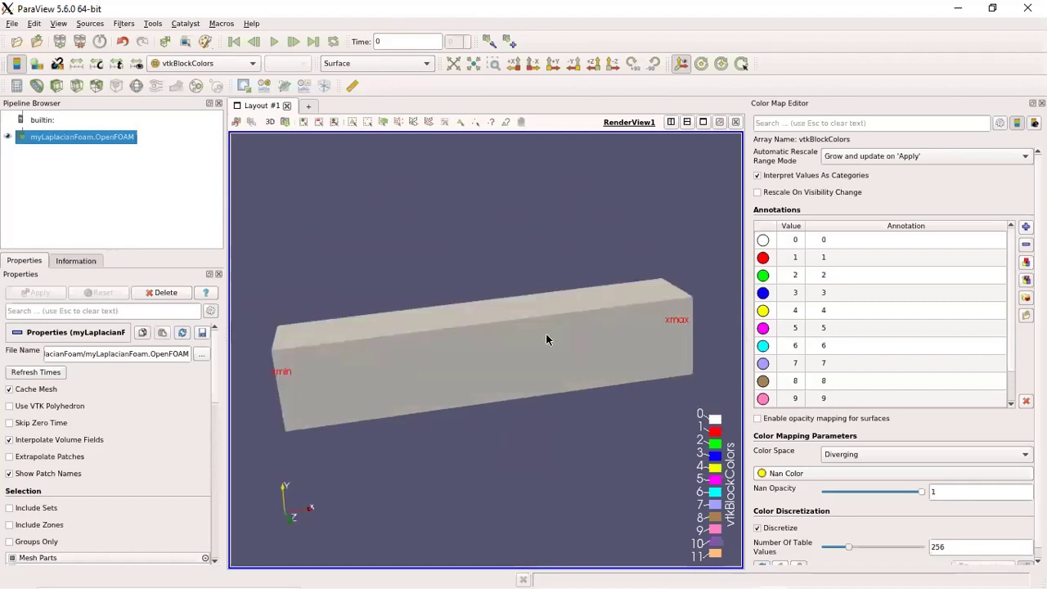
{"action": "left_click_drag", "start_coordinate": [474, 377], "coordinate": [454, 269]}
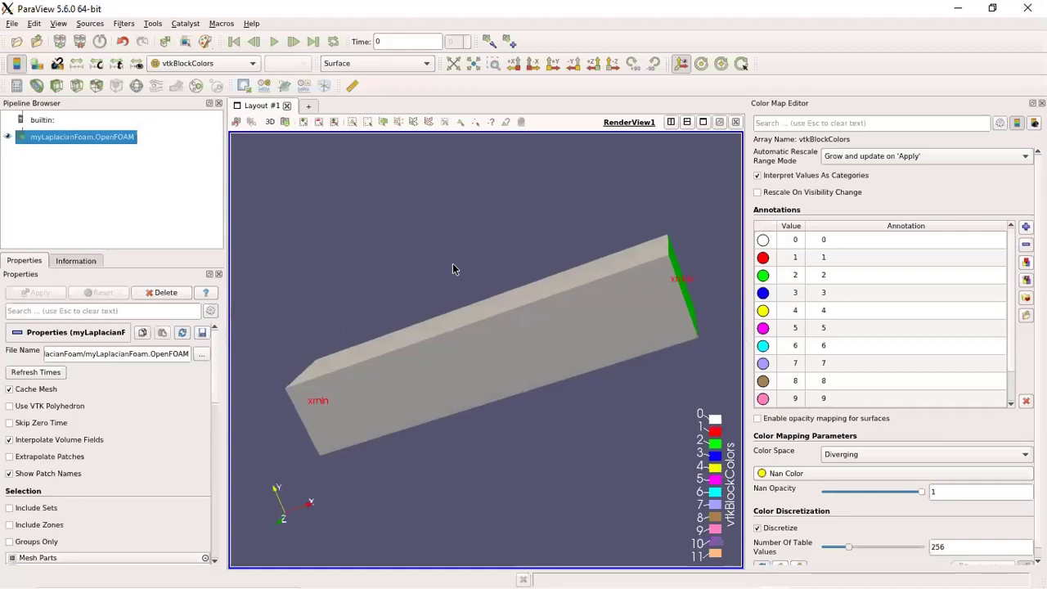
{"action": "left_click", "coordinate": [612, 65]}
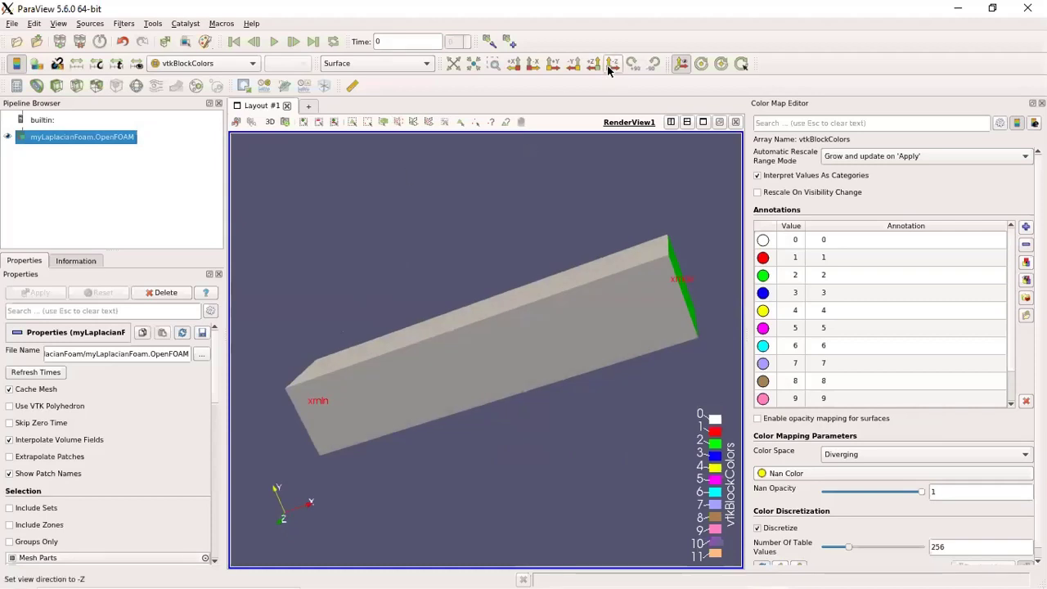
{"action": "left_click", "coordinate": [386, 69]}
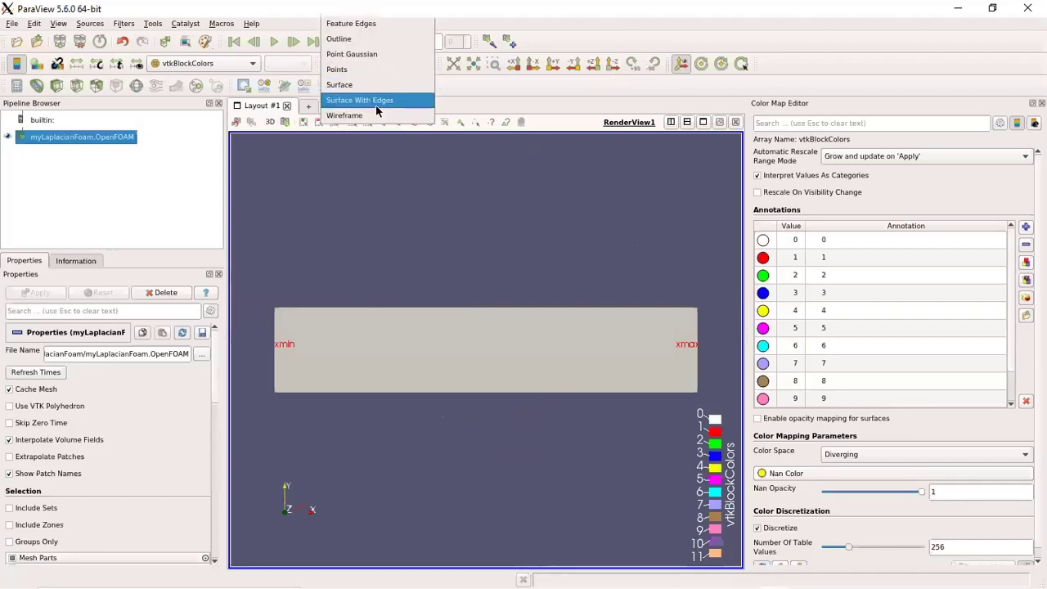
{"action": "left_click", "coordinate": [375, 105]}
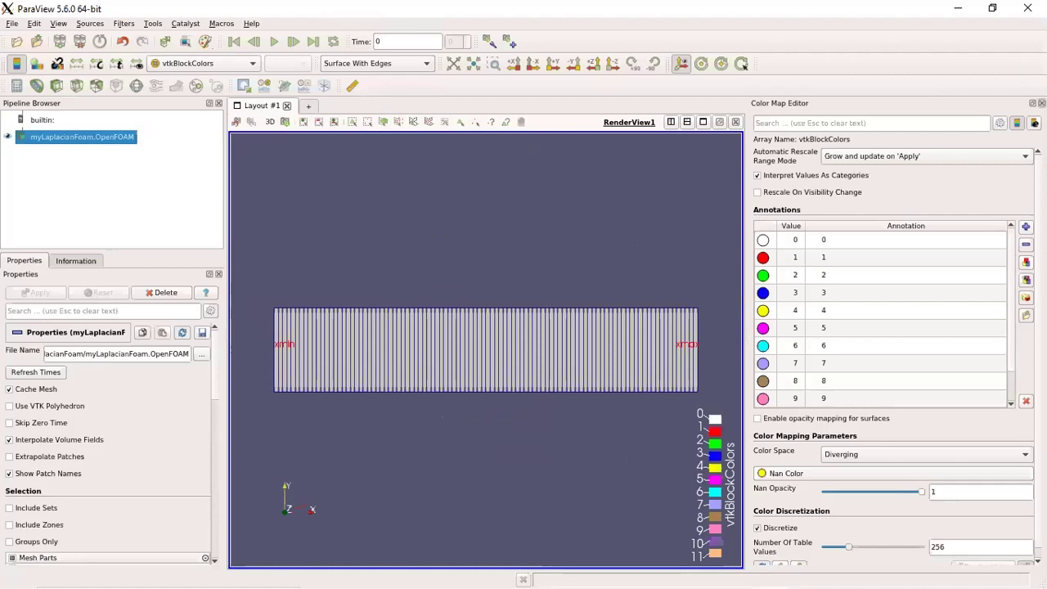
Close the Color Map Editor and inspect the mesh cells of the bar from several sides
{"action": "left_click", "coordinate": [1041, 103]}
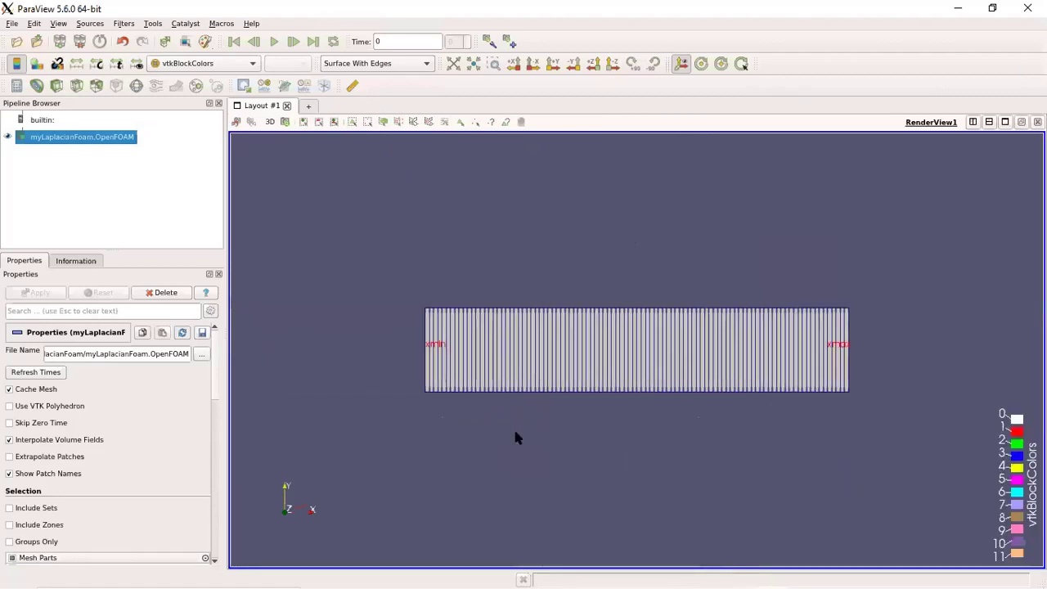
{"action": "left_click_drag", "start_coordinate": [570, 451], "coordinate": [608, 460]}
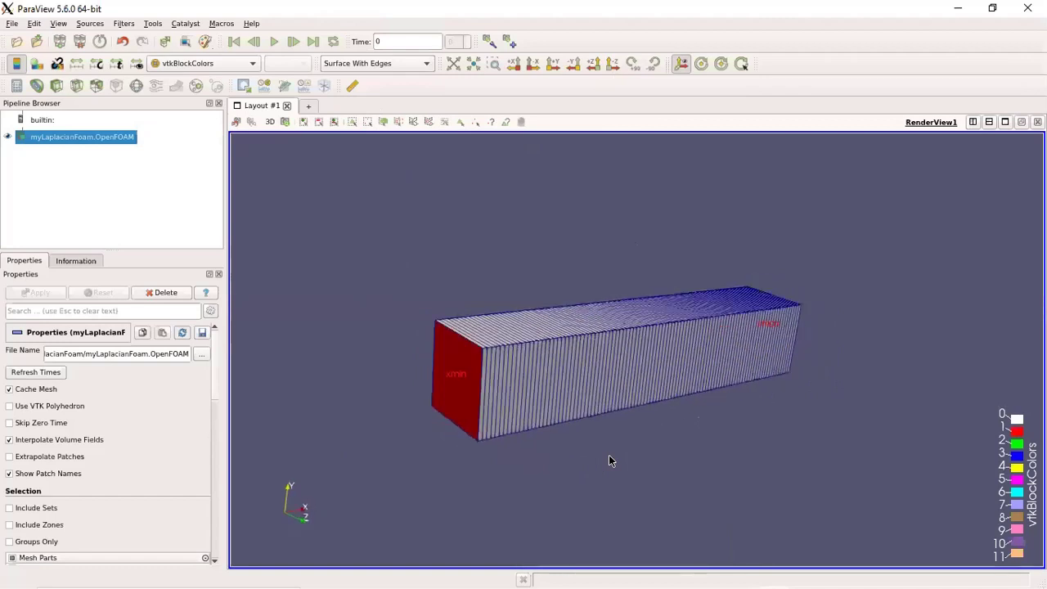
{"action": "mouse_move", "coordinate": [672, 436]}
{"action": "left_mouse_down"}
{"action": "mouse_move", "coordinate": [566, 448]}
{"action": "mouse_move", "coordinate": [666, 444]}
{"action": "left_mouse_up"}
{"action": "left_click_drag", "start_coordinate": [603, 455], "coordinate": [433, 440]}
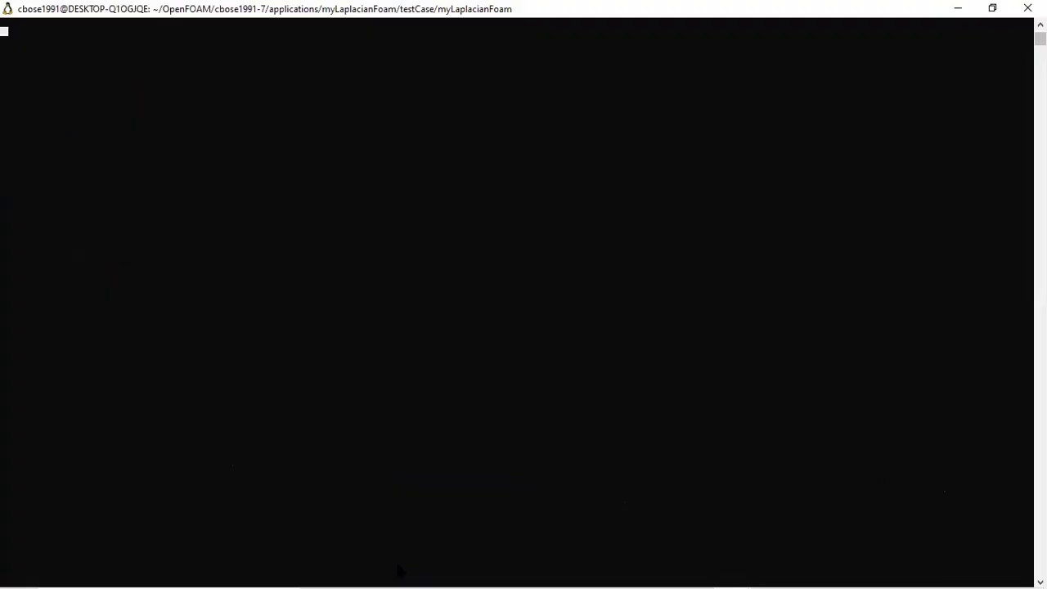
Switch to the terminal, enter the case's system directory and open controlDict in nano
{"action": "type", "text": "cd"}
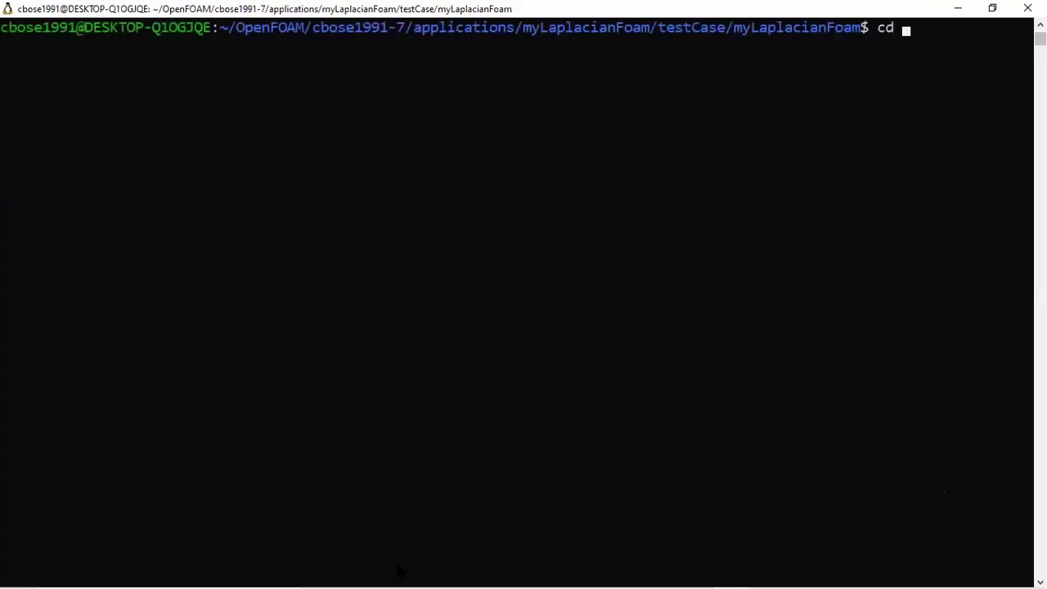
{"action": "key", "text": "BackSpace"}
{"action": "key", "text": "BackSpace"}
{"action": "key", "text": "BackSpace"}
{"action": "type", "text": "cd sy"}
{"action": "key", "text": "Tab"}
{"action": "key", "text": "Return"}
{"action": "type", "text": "nano con"}
{"action": "key", "text": "Tab"}
{"action": "key", "text": "Return"}
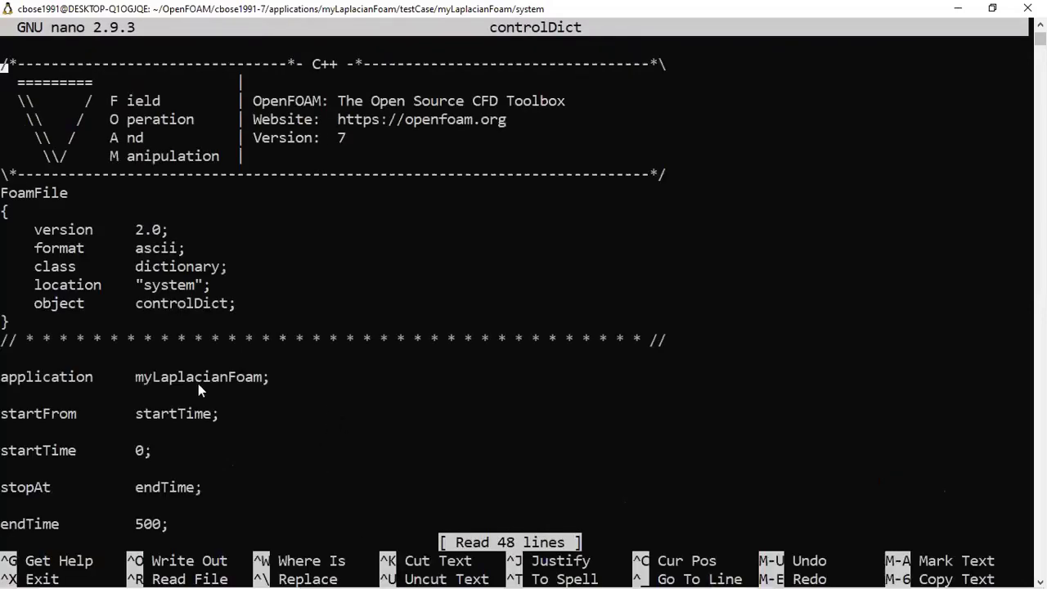
Change the application entry in controlDict to newLaplacianFoam
{"action": "key", "text": "Down"}
{"action": "key", "text": "Down"}
{"action": "key", "text": "Down"}
{"action": "key", "text": "Down"}
{"action": "key", "text": "Down"}
{"action": "key", "text": "Down"}
{"action": "key", "text": "Down"}
{"action": "key", "text": "Down"}
{"action": "key", "text": "Down"}
{"action": "key", "text": "Down"}
{"action": "key", "text": "Down"}
{"action": "key", "text": "Down"}
{"action": "key", "text": "Down"}
{"action": "key", "text": "Down"}
{"action": "key", "text": "Down"}
{"action": "key", "text": "Down"}
{"action": "key", "text": "Down"}
{"action": "key", "text": "Right"}
{"action": "key", "text": "Right"}
{"action": "key", "text": "Right"}
{"action": "key", "text": "Right"}
{"action": "key", "text": "Right"}
{"action": "key", "text": "Right"}
{"action": "key", "text": "Right"}
{"action": "key", "text": "Right"}
{"action": "key", "text": "Right"}
{"action": "key", "text": "Right"}
{"action": "key", "text": "Right"}
{"action": "key", "text": "Right"}
{"action": "key", "text": "Right"}
{"action": "key", "text": "Right"}
{"action": "key", "text": "Right"}
{"action": "key", "text": "Right"}
{"action": "key", "text": "Right"}
{"action": "key", "text": "Right"}
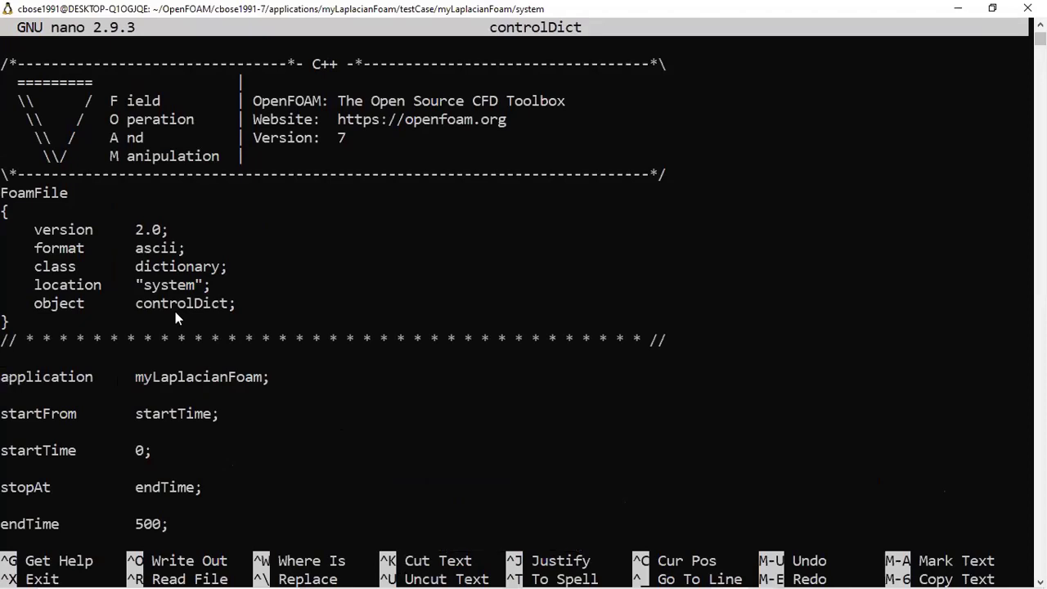
{"action": "key", "text": "BackSpace"}
{"action": "key", "text": "BackSpace"}
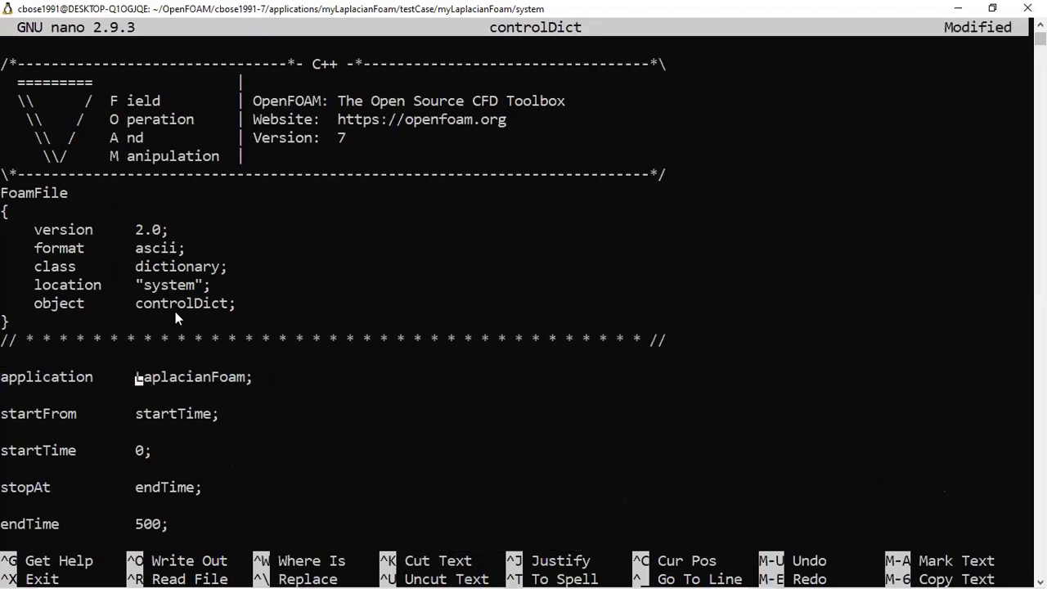
{"action": "type", "text": "new"}
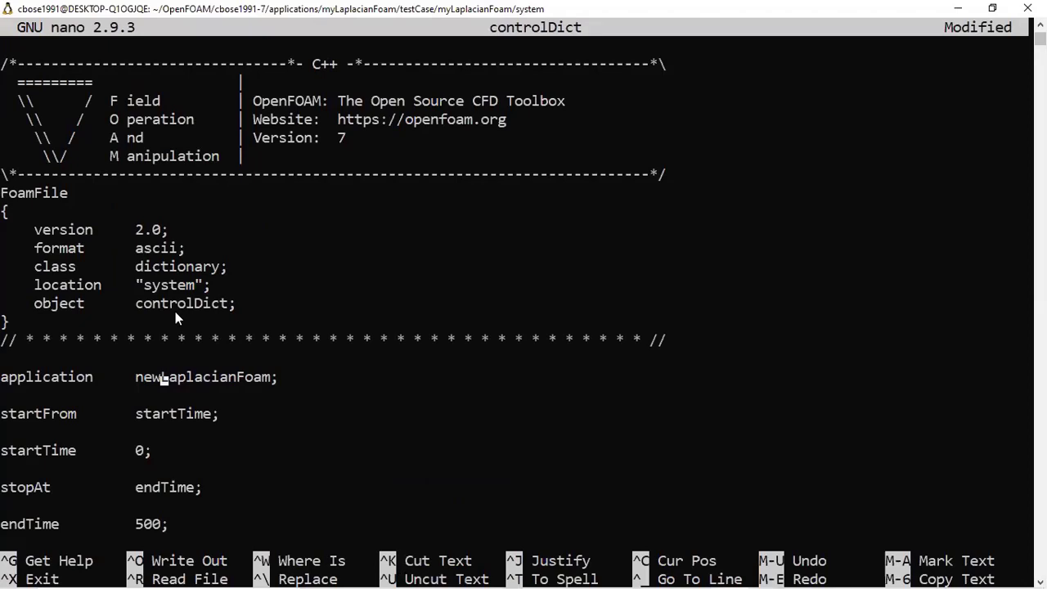
Examine the start and end time, deltaT, write interval and output format settings in controlDict, and close the file
{"action": "key", "text": "Down"}
{"action": "key", "text": "Down"}
{"action": "key", "text": "Down"}
{"action": "key", "text": "Down"}
{"action": "key", "text": "Down"}
{"action": "key", "text": "Down"}
{"action": "key", "text": "Down"}
{"action": "key", "text": "Down"}
{"action": "key", "text": "Down"}
{"action": "key", "text": "Down"}
{"action": "key", "text": "Down"}
{"action": "key", "text": "Down"}
{"action": "key", "text": "Down"}
{"action": "key", "text": "Down"}
{"action": "key", "text": "Down"}
{"action": "key", "text": "Down"}
{"action": "key", "text": "Down"}
{"action": "key", "text": "Down"}
{"action": "key", "text": "Down"}
{"action": "key", "text": "Down"}
{"action": "key", "text": "Down"}
{"action": "key", "text": "Down"}
{"action": "key", "text": "Down"}
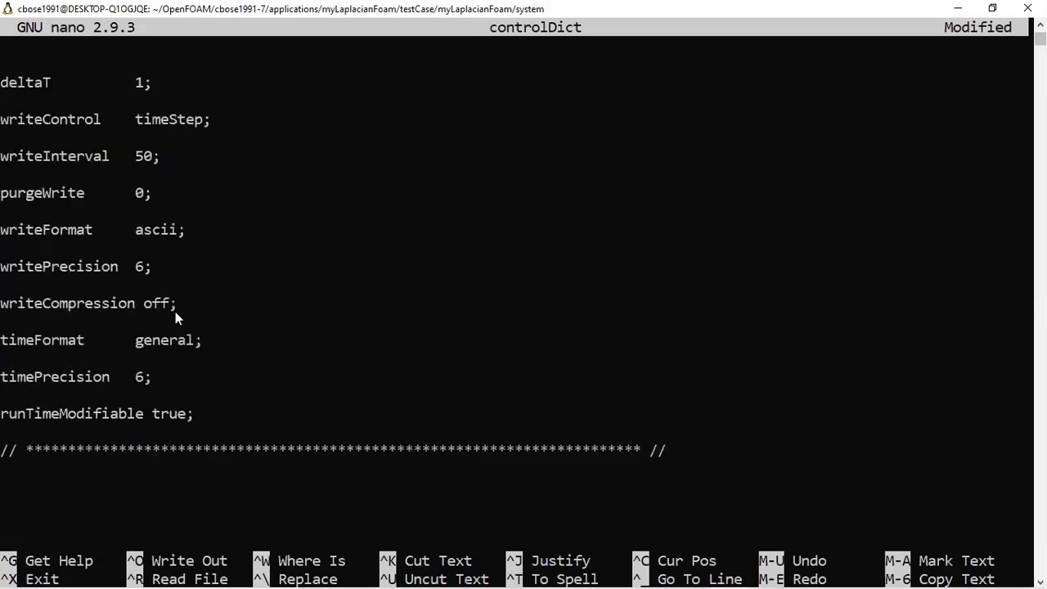
{"action": "key", "text": "Down"}
{"action": "key", "text": "Down"}
{"action": "key", "text": "Down"}
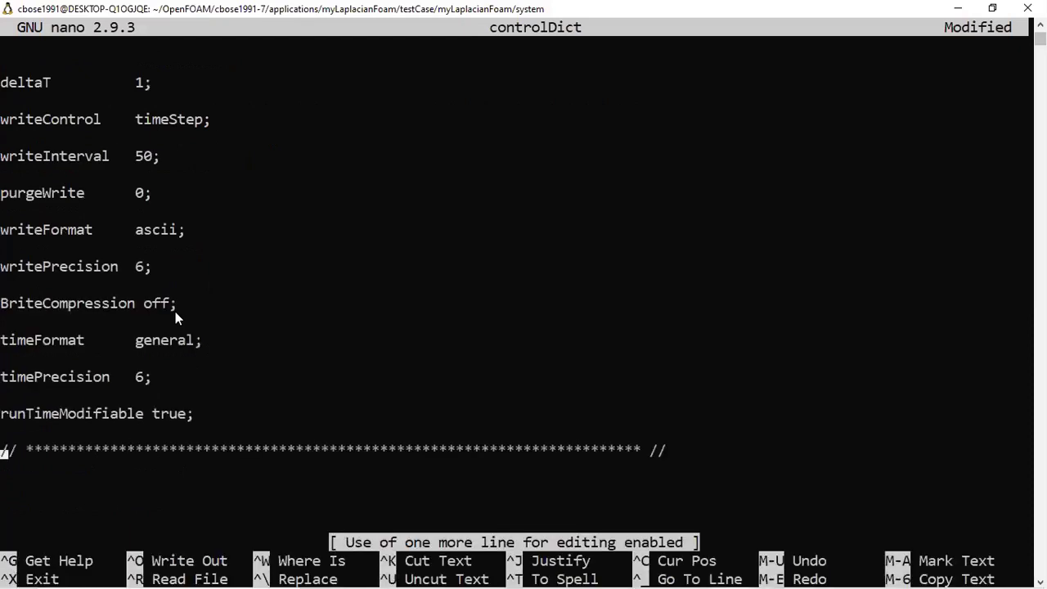
{"action": "key", "text": "Up"}
{"action": "key", "text": "Up"}
{"action": "key", "text": "Up"}
{"action": "key", "text": "Up"}
{"action": "key", "text": "Up"}
{"action": "key", "text": "Up"}
{"action": "key", "text": "Up"}
{"action": "key", "text": "Up"}
{"action": "key", "text": "Up"}
{"action": "key", "text": "Up"}
{"action": "key", "text": "Up"}
{"action": "key", "text": "Up"}
{"action": "key", "text": "Up"}
{"action": "key", "text": "Up"}
{"action": "key", "text": "Up"}
{"action": "key", "text": "Up"}
{"action": "key", "text": "Up"}
{"action": "key", "text": "Up"}
{"action": "key", "text": "Up"}
{"action": "key", "text": "Up"}
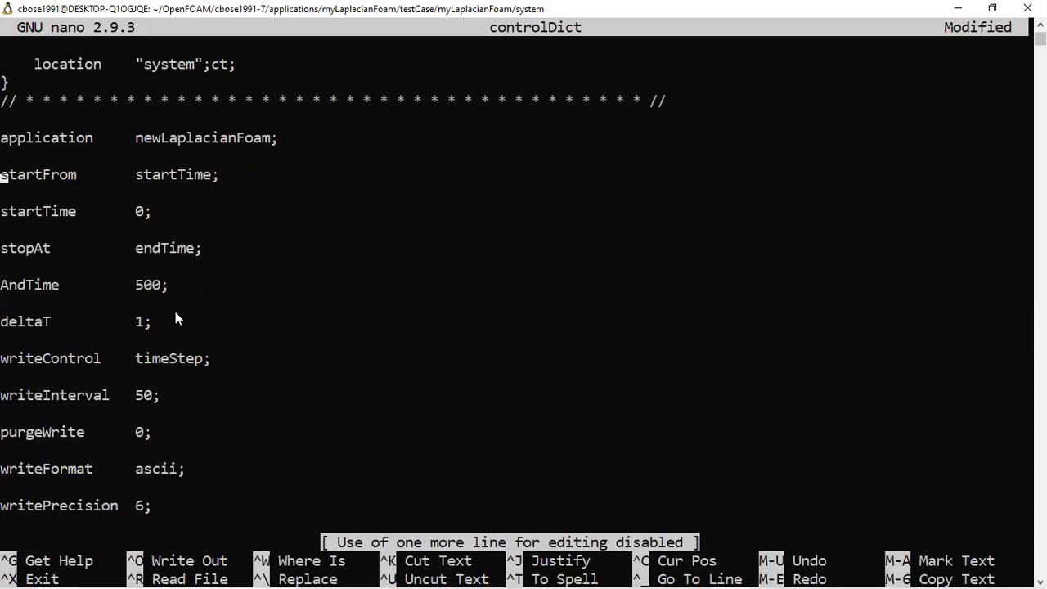
{"action": "key", "text": "Up"}
{"action": "key", "text": "Up"}
{"action": "key", "text": "Up"}
{"action": "key", "text": "Down"}
{"action": "key", "text": "Down"}
{"action": "key", "text": "BackSpace"}
{"action": "key", "text": "Up"}
{"action": "key", "text": "Up"}
{"action": "key", "text": "Down"}
{"action": "key", "text": "Down"}
{"action": "key", "text": "Down"}
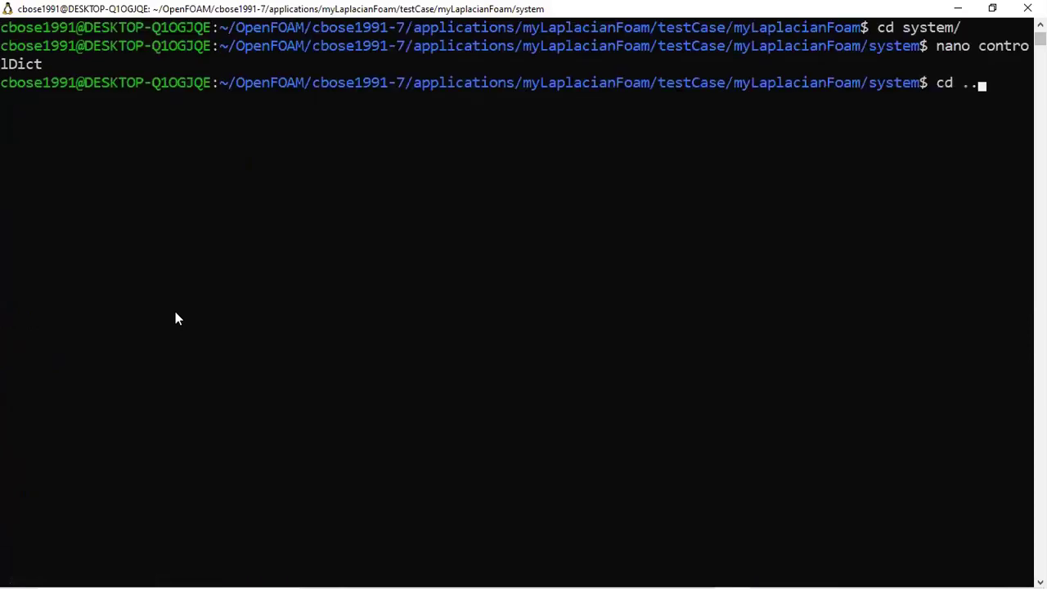
Return from the system directory to the case directory and list its contents
{"action": "key", "text": "Return"}
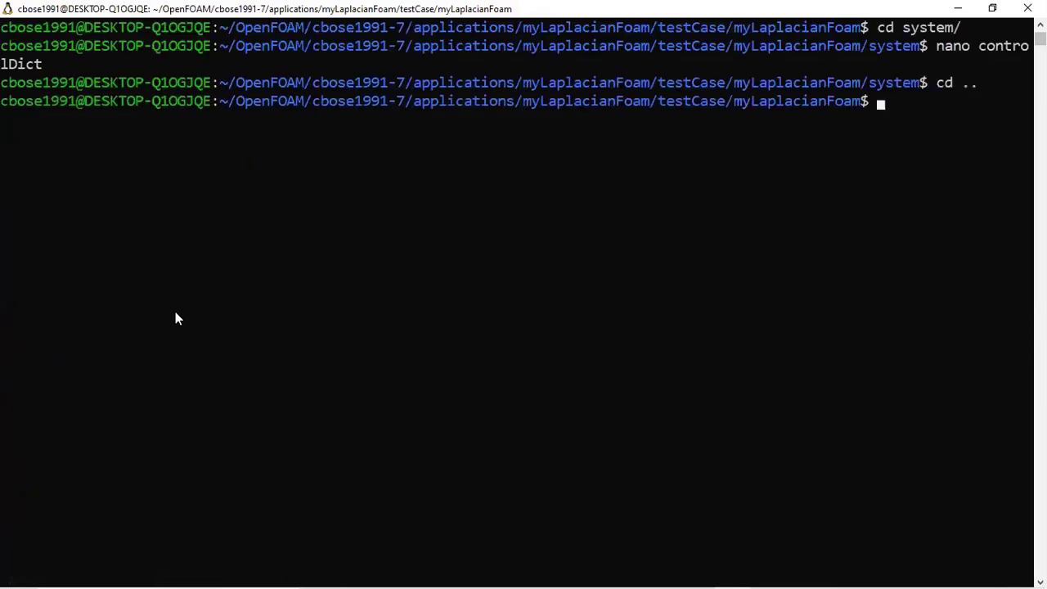
{"action": "type", "text": "ll"}
{"action": "key", "text": "Return"}
Enter the system directory again and open the fvSchemes file in nano
{"action": "type", "text": "cd "}
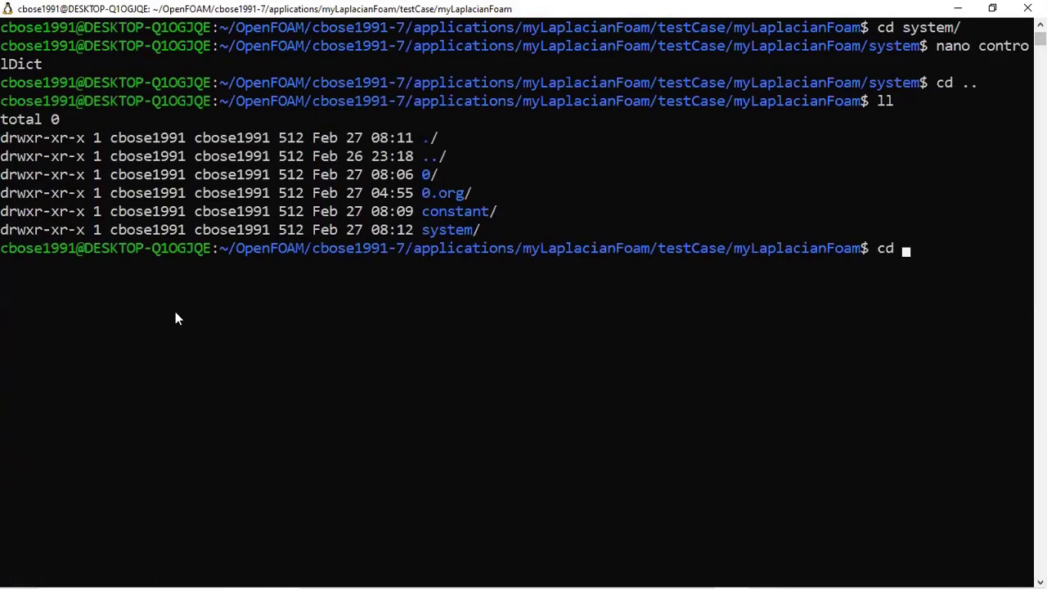
{"action": "type", "text": "system/"}
{"action": "key", "text": "Return"}
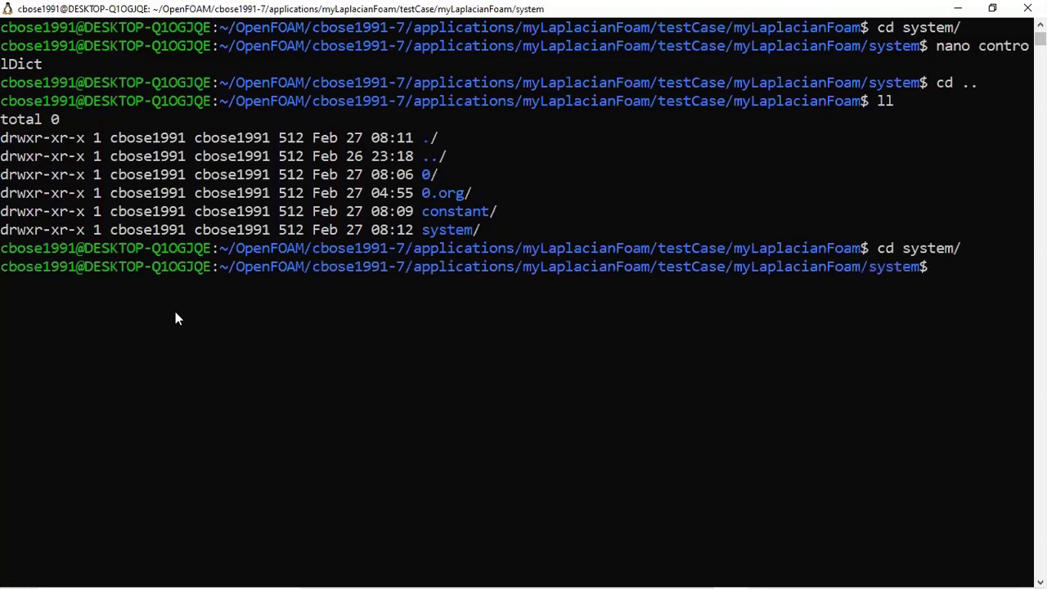
{"action": "type", "text": "nano fvSch"}
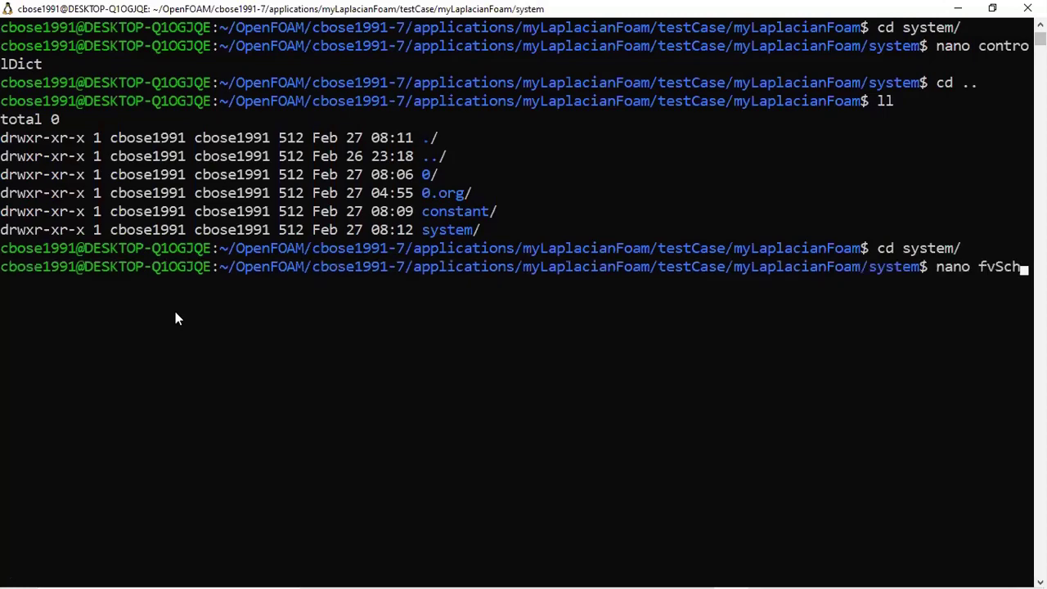
{"action": "key", "text": "Tab"}
{"action": "key", "text": "Return"}
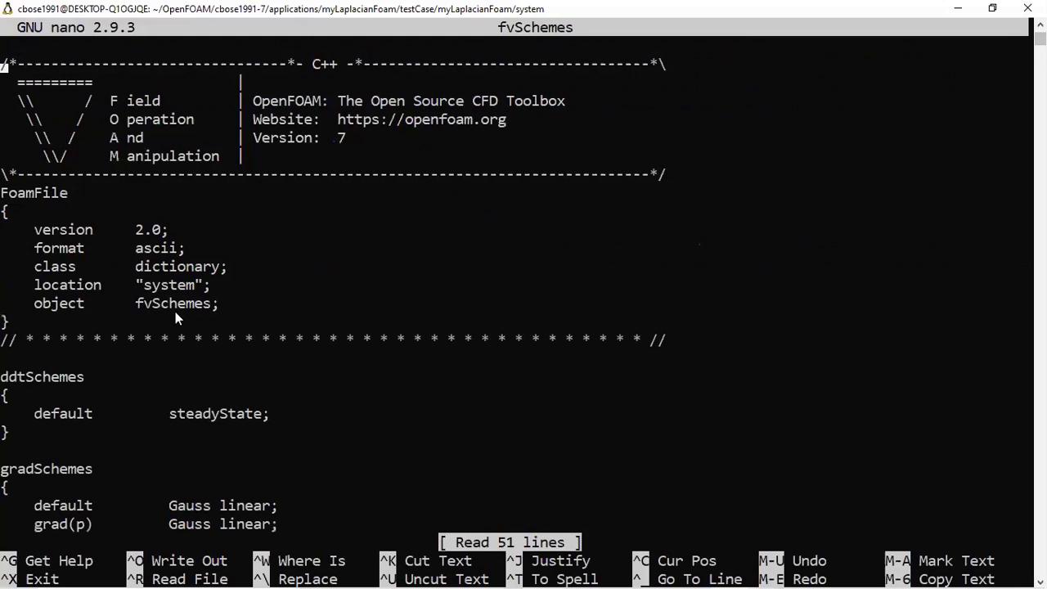
Examine the default time scheme under ddtSchemes in the fvSchemes file
{"action": "key", "text": "Down"}
{"action": "key", "text": "Down"}
{"action": "key", "text": "Down"}
{"action": "key", "text": "Down"}
{"action": "key", "text": "Down"}
{"action": "key", "text": "Down"}
{"action": "key", "text": "Down"}
{"action": "key", "text": "Down"}
{"action": "key", "text": "Down"}
{"action": "key", "text": "Down"}
{"action": "key", "text": "Down"}
{"action": "key", "text": "Down"}
{"action": "key", "text": "Down"}
{"action": "key", "text": "Down"}
{"action": "key", "text": "Down"}
{"action": "key", "text": "Down"}
{"action": "key", "text": "Down"}
{"action": "mouse_move", "coordinate": [171, 411]}
{"action": "left_mouse_down"}
{"action": "mouse_move", "coordinate": [223, 427]}
{"action": "mouse_move", "coordinate": [270, 431]}
{"action": "mouse_move", "coordinate": [269, 413]}
{"action": "mouse_move", "coordinate": [276, 423]}
{"action": "mouse_move", "coordinate": [182, 428]}
{"action": "mouse_move", "coordinate": [162, 416]}
{"action": "left_mouse_up"}
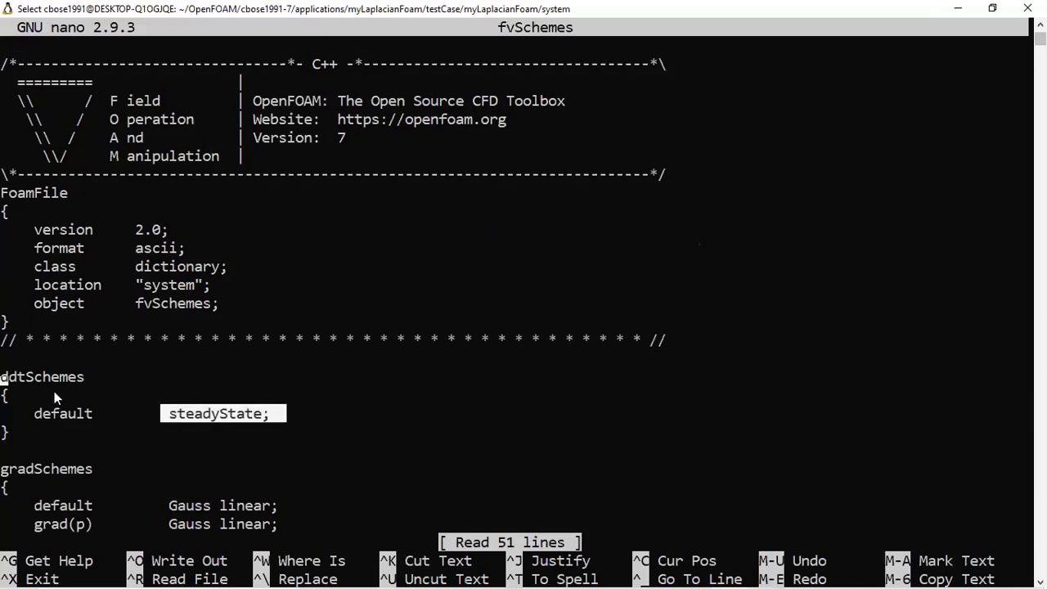
{"action": "right_click", "coordinate": [3, 374]}
Examine the gradient, divergence and Laplacian schemes in fvSchemes, and close the file
{"action": "key", "text": "Down"}
{"action": "key", "text": "Down"}
{"action": "key", "text": "Down"}
{"action": "key", "text": "Down"}
{"action": "key", "text": "Down"}
{"action": "key", "text": "Down"}
{"action": "key", "text": "Down"}
{"action": "key", "text": "Down"}
{"action": "key", "text": "Down"}
{"action": "key", "text": "Down"}
{"action": "key", "text": "Down"}
{"action": "key", "text": "Down"}
{"action": "key", "text": "Down"}
{"action": "key", "text": "Down"}
{"action": "key", "text": "Down"}
{"action": "key", "text": "Down"}
{"action": "key", "text": "Down"}
{"action": "key", "text": "Down"}
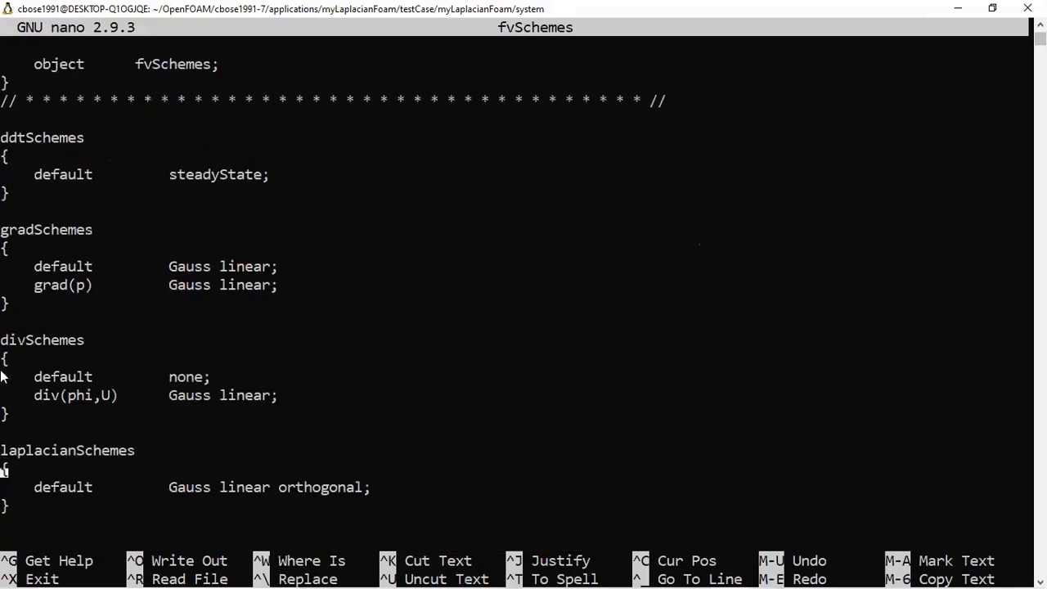
{"action": "key", "text": "Up"}
{"action": "key", "text": "Up"}
{"action": "key", "text": "Up"}
{"action": "key", "text": "Up"}
{"action": "key", "text": "Up"}
{"action": "key", "text": "Up"}
{"action": "key", "text": "Up"}
{"action": "key", "text": "Up"}
{"action": "key", "text": "Up"}
{"action": "key", "text": "Up"}
{"action": "key", "text": "Up"}
{"action": "key", "text": "Up"}
{"action": "key", "text": "Up"}
{"action": "key", "text": "Up"}
{"action": "key", "text": "Up"}
{"action": "key", "text": "Up"}
{"action": "key", "text": "Up"}
{"action": "key", "text": "Up"}
{"action": "key", "text": "Up"}
{"action": "key", "text": "Up"}
{"action": "key", "text": "Down"}
{"action": "key", "text": "Down"}
{"action": "key", "text": "Down"}
{"action": "key", "text": "Down"}
{"action": "key", "text": "Down"}
{"action": "key", "text": "Down"}
{"action": "key", "text": "Right"}
{"action": "key", "text": "Right"}
{"action": "key", "text": "Right"}
{"action": "key", "text": "Right"}
{"action": "key", "text": "Right"}
{"action": "key", "text": "Right"}
{"action": "key", "text": "Right"}
{"action": "key", "text": "Right"}
{"action": "key", "text": "Right"}
{"action": "key", "text": "Right"}
{"action": "key", "text": "Right"}
{"action": "key", "text": "Right"}
{"action": "key", "text": "Right"}
{"action": "key", "text": "Right"}
{"action": "key", "text": "Right"}
{"action": "key", "text": "Right"}
{"action": "key", "text": "Right"}
{"action": "key", "text": "Right"}
{"action": "key", "text": "Right"}
{"action": "key", "text": "Right"}
{"action": "key", "text": "ctrl+x"}
Open the fvSolution file from the system directory in nano
{"action": "type", "text": "nano fvSo"}
{"action": "key", "text": "Tab"}
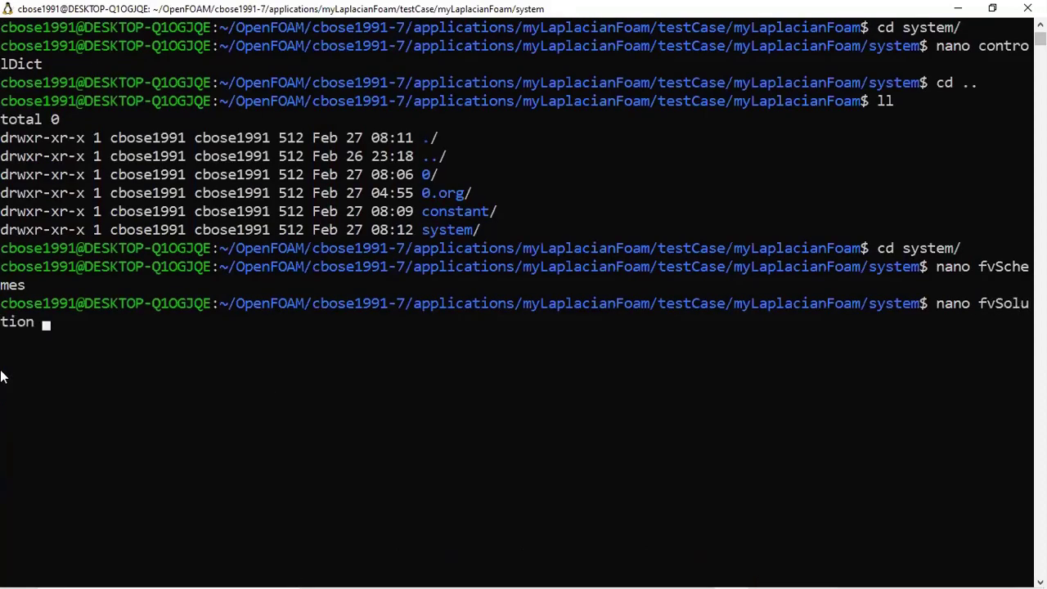
{"action": "key", "text": "Return"}
Examine the solver, preconditioner and tolerance settings for T in the solvers block of fvSolution
{"action": "key", "text": "Down"}
{"action": "key", "text": "Down"}
{"action": "key", "text": "Down"}
{"action": "key", "text": "Down"}
{"action": "key", "text": "Down"}
{"action": "key", "text": "Down"}
{"action": "key", "text": "Down"}
{"action": "key", "text": "Down"}
{"action": "key", "text": "Down"}
{"action": "key", "text": "Down"}
{"action": "key", "text": "Down"}
{"action": "key", "text": "Down"}
{"action": "key", "text": "Down"}
{"action": "key", "text": "Down"}
{"action": "key", "text": "Down"}
{"action": "key", "text": "Down"}
{"action": "key", "text": "Down"}
{"action": "key", "text": "Down"}
{"action": "key", "text": "Down"}
{"action": "key", "text": "Down"}
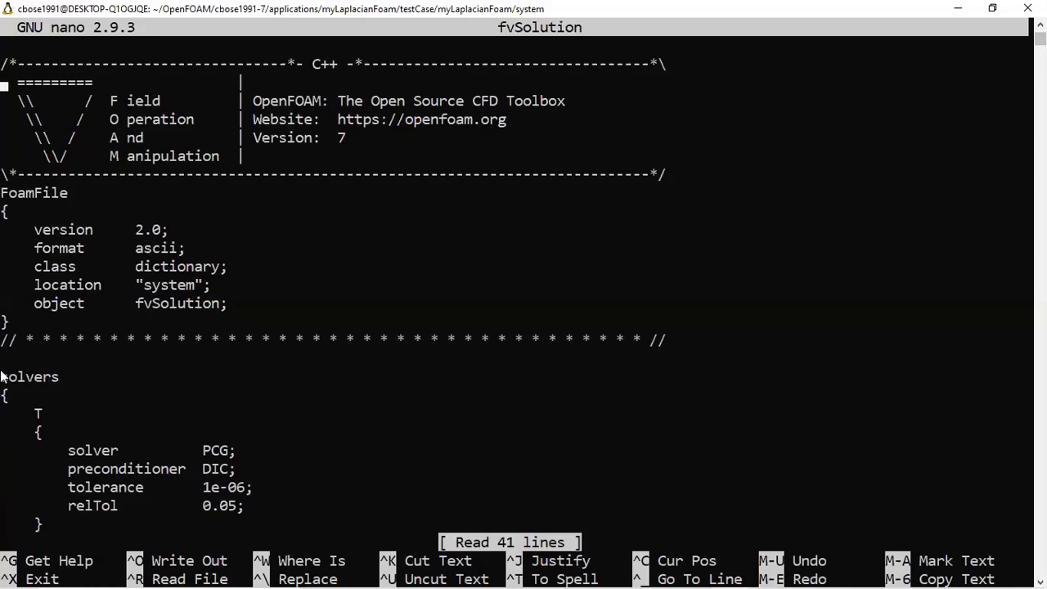
{"action": "key", "text": "Down"}
{"action": "key", "text": "Down"}
{"action": "key", "text": "Down"}
{"action": "key", "text": "Down"}
{"action": "key", "text": "Down"}
{"action": "key", "text": "Down"}
{"action": "key", "text": "Down"}
{"action": "key", "text": "Down"}
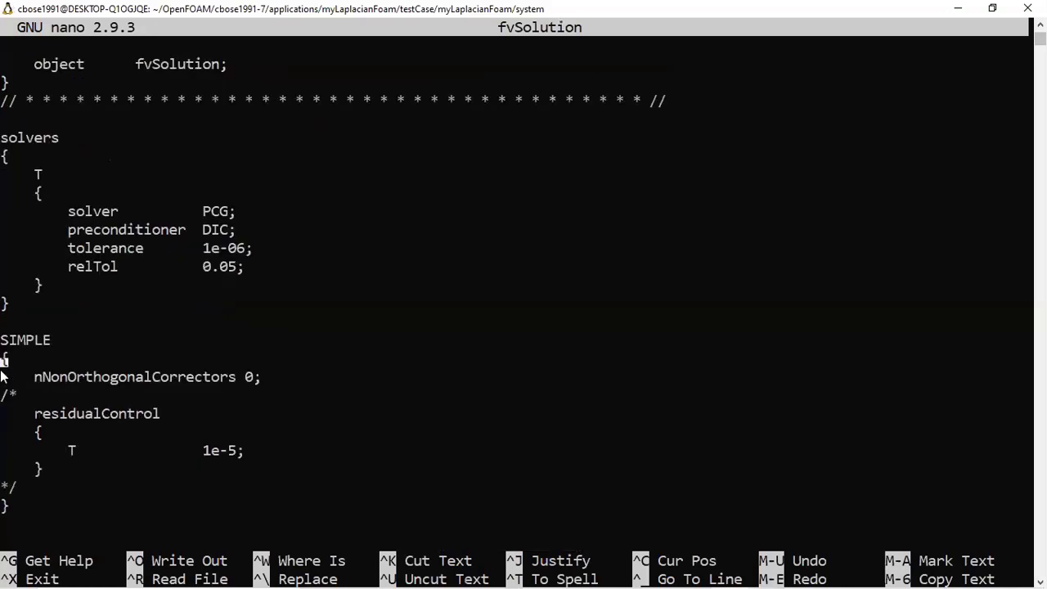
{"action": "left_click_drag", "start_coordinate": [35, 174], "coordinate": [111, 291]}
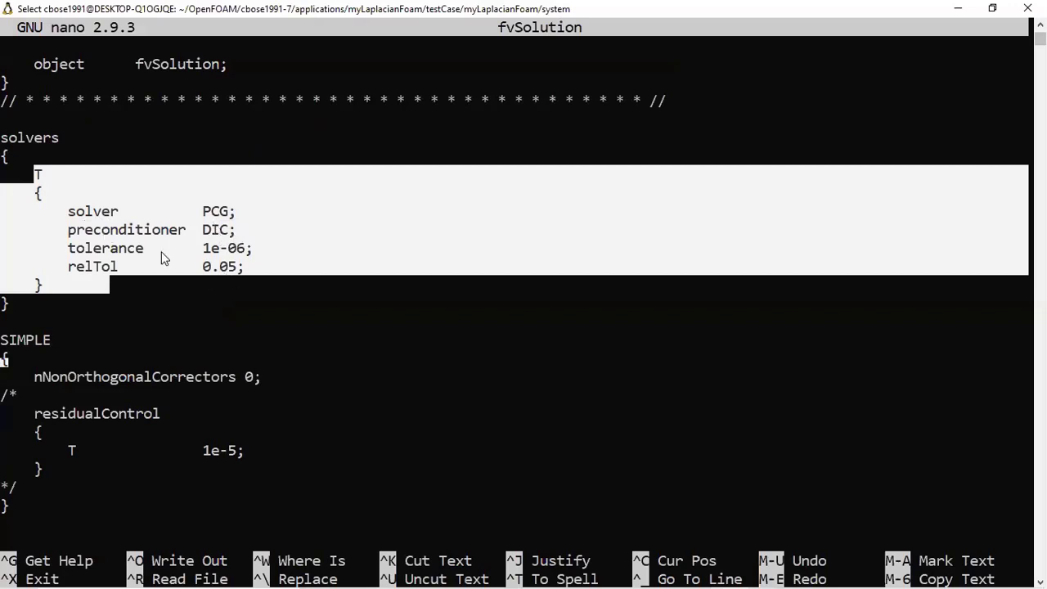
{"action": "left_click", "coordinate": [148, 339]}
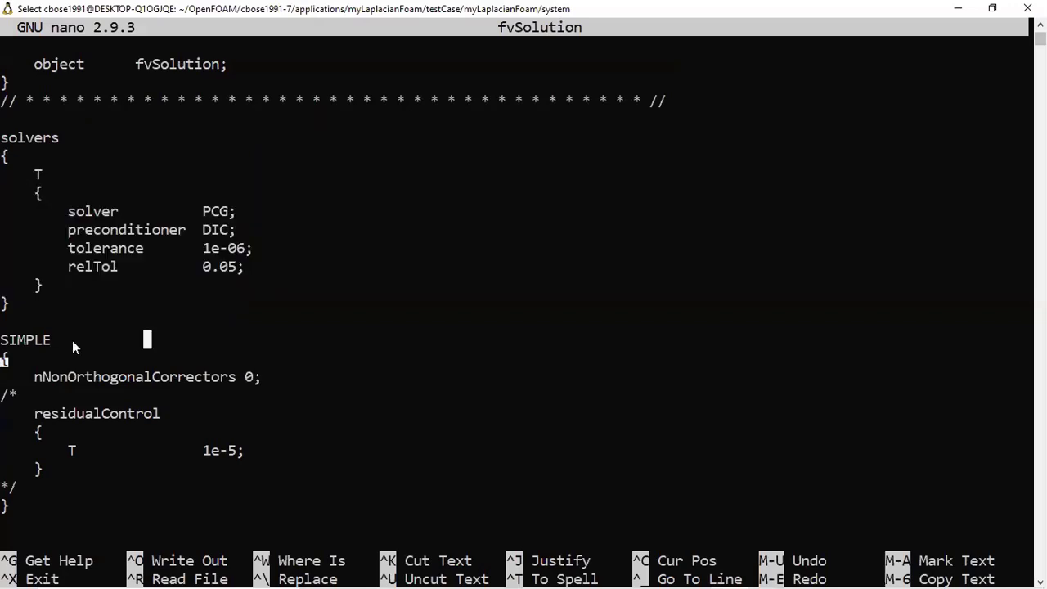
Examine the SIMPLE block of fvSolution and compare it with the solvers block
{"action": "left_click_drag", "start_coordinate": [35, 342], "coordinate": [1, 341]}
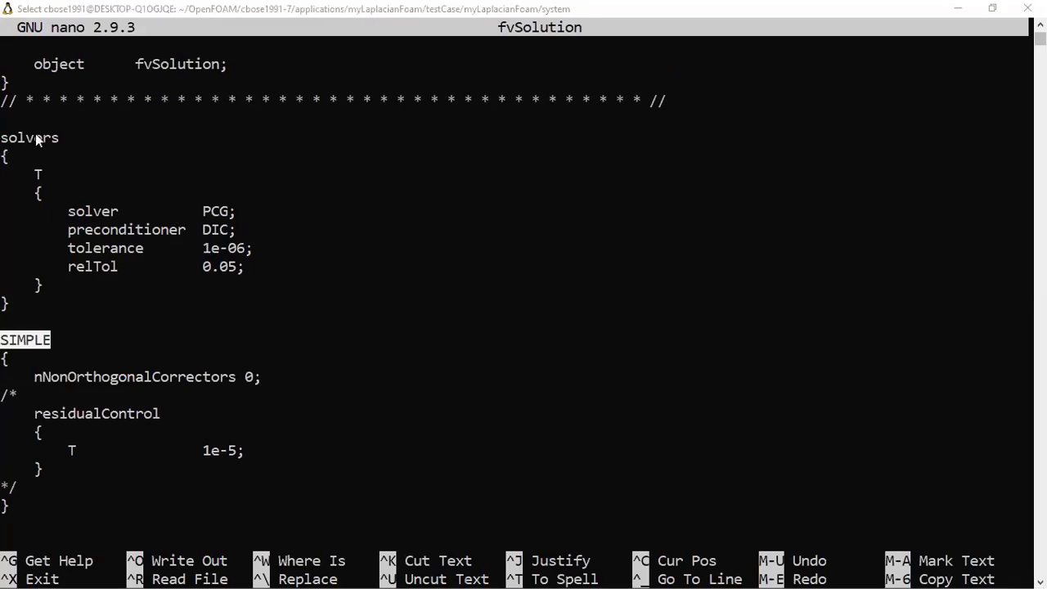
{"action": "left_click", "coordinate": [54, 201]}
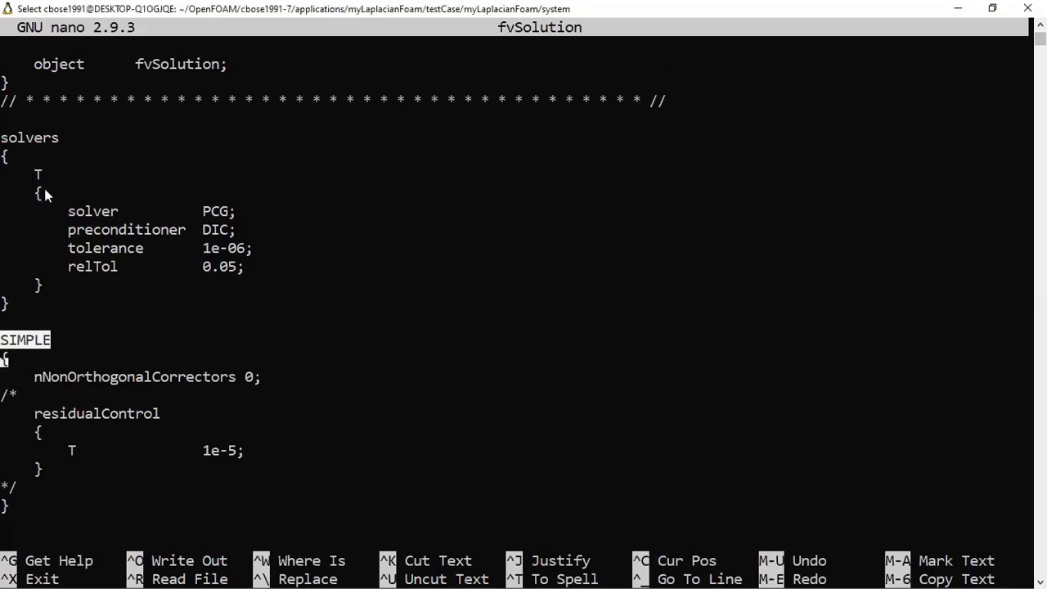
{"action": "left_click", "coordinate": [37, 356]}
{"action": "left_click", "coordinate": [11, 358]}
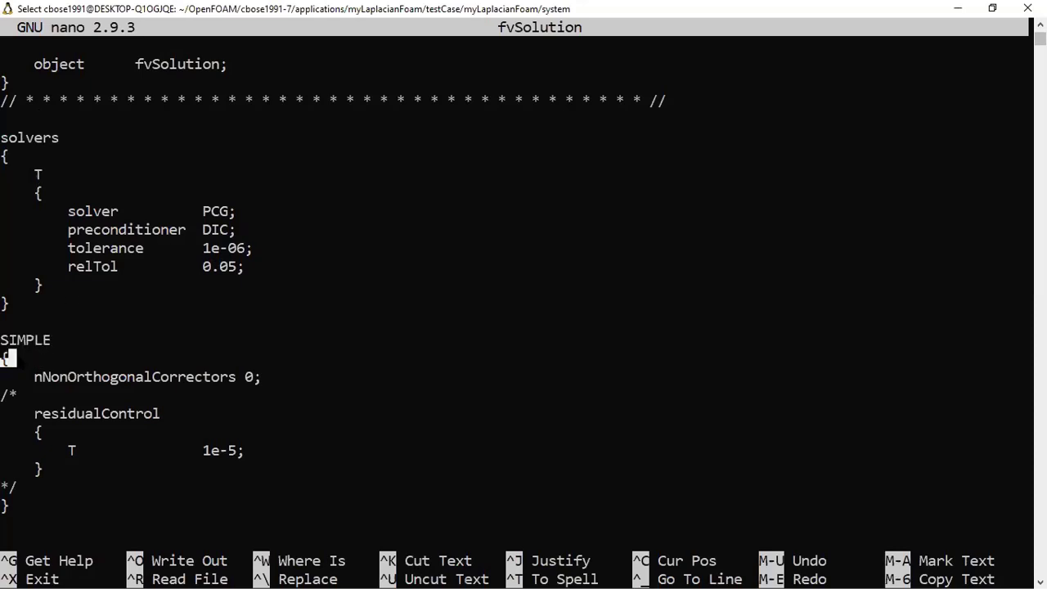
Examine the structure of the SIMPLE block in fvSolution, including the commented-out residualControl entry
{"action": "key", "text": "Escape"}
{"action": "key", "text": "Left"}
{"action": "key", "text": "Left"}
{"action": "key", "text": "Left"}
{"action": "key", "text": "Left"}
{"action": "key", "text": "Left"}
{"action": "key", "text": "Left"}
{"action": "key", "text": "Down"}
{"action": "key", "text": "Down"}
{"action": "key", "text": "Down"}
{"action": "key", "text": "Down"}
{"action": "key", "text": "Down"}
{"action": "key", "text": "Down"}
{"action": "key", "text": "Down"}
{"action": "key", "text": "Down"}
{"action": "key", "text": "Down"}
{"action": "key", "text": "Up"}
{"action": "key", "text": "Up"}
{"action": "key", "text": "Up"}
{"action": "key", "text": "Up"}
{"action": "key", "text": "Up"}
{"action": "key", "text": "Up"}
{"action": "key", "text": "Up"}
{"action": "key", "text": "Up"}
{"action": "key", "text": "Up"}
Examine the nNonOrthogonalCorrectors setting in the SIMPLE block of fvSolution
{"action": "key", "text": "Down"}
{"action": "key", "text": "Down"}
{"action": "key", "text": "Right"}
{"action": "key", "text": "Right"}
{"action": "key", "text": "Right"}
{"action": "key", "text": "Right"}
{"action": "key", "text": "Right"}
{"action": "key", "text": "Right"}
{"action": "key", "text": "Right"}
{"action": "key", "text": "Right"}
{"action": "key", "text": "Right"}
{"action": "key", "text": "Right"}
{"action": "key", "text": "Right"}
{"action": "key", "text": "Right"}
{"action": "key", "text": "Right"}
{"action": "key", "text": "Right"}
{"action": "key", "text": "Right"}
{"action": "key", "text": "Right"}
{"action": "key", "text": "Right"}
{"action": "key", "text": "Right"}
{"action": "key", "text": "Right"}
{"action": "key", "text": "Right"}
{"action": "key", "text": "Right"}
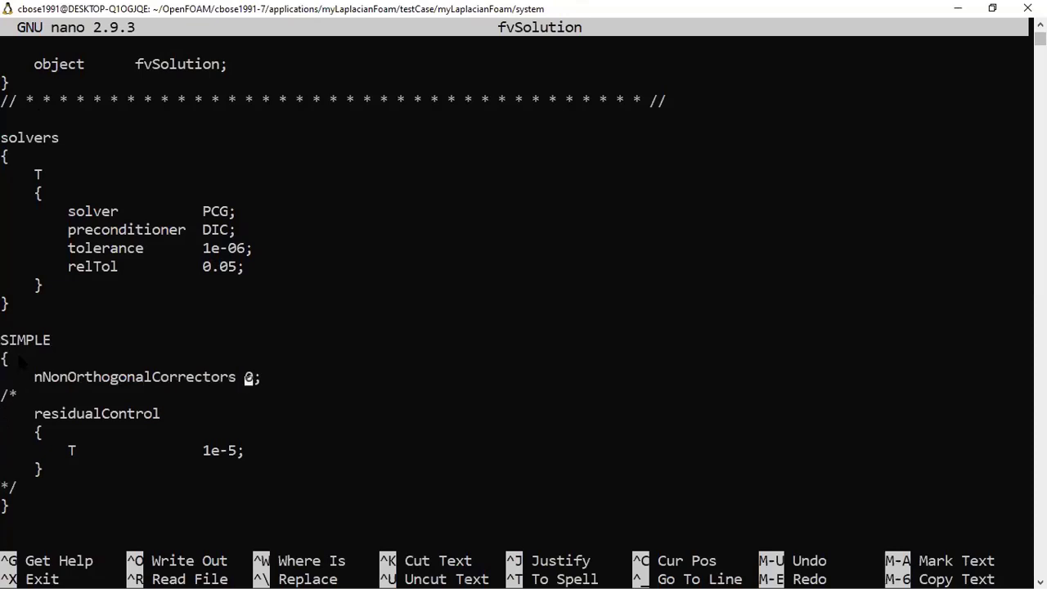
{"action": "key", "text": "Left"}
{"action": "key", "text": "Left"}
{"action": "key", "text": "Left"}
{"action": "key", "text": "Left"}
{"action": "key", "text": "Left"}
{"action": "key", "text": "Left"}
{"action": "key", "text": "Left"}
{"action": "key", "text": "Left"}
{"action": "key", "text": "Left"}
{"action": "key", "text": "Left"}
{"action": "key", "text": "Left"}
{"action": "key", "text": "Left"}
{"action": "key", "text": "Left"}
{"action": "key", "text": "Left"}
{"action": "key", "text": "Left"}
{"action": "key", "text": "Left"}
Close fvSolution and go back up to the myLaplacianFoam case directory
{"action": "key", "text": "ctrl+x"}
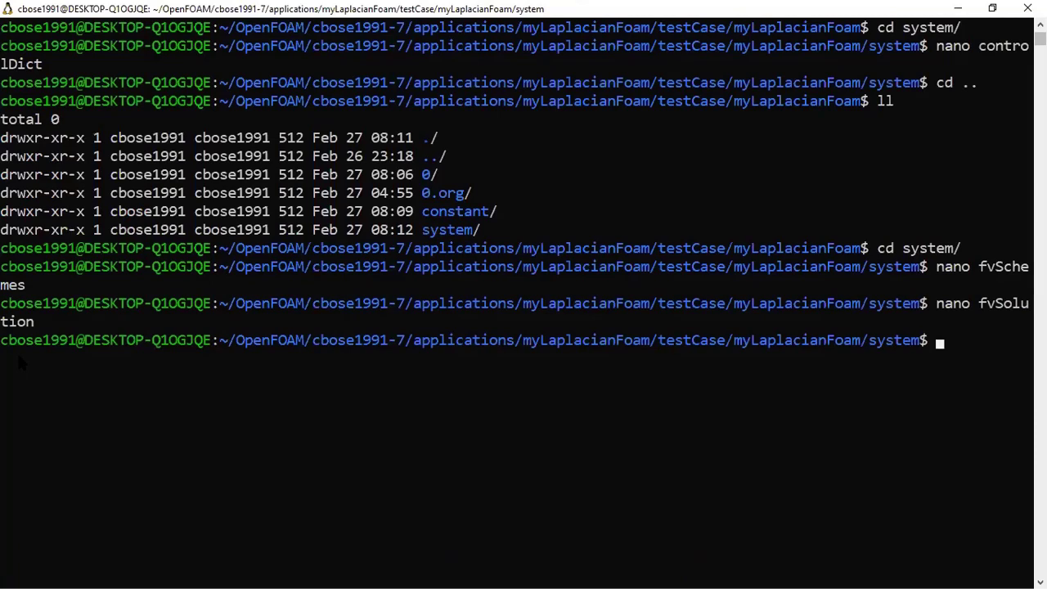
{"action": "type", "text": "cd .."}
{"action": "key", "text": "Return"}
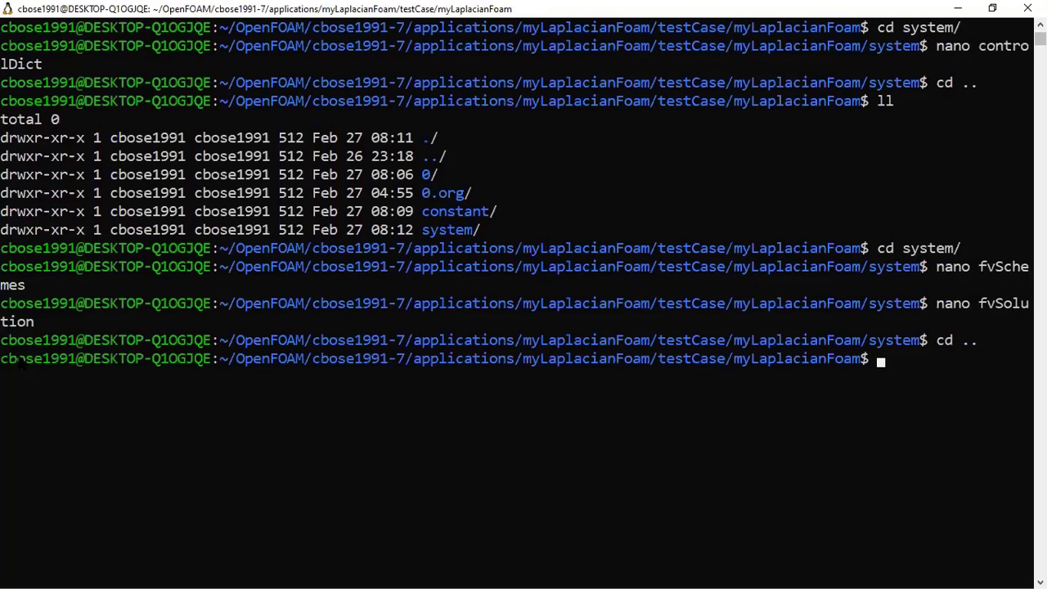
Run the newLaplacianFoam solver from the myLaplacianFoam case directory
{"action": "type", "text": "new"}
{"action": "key", "text": "Tab"}
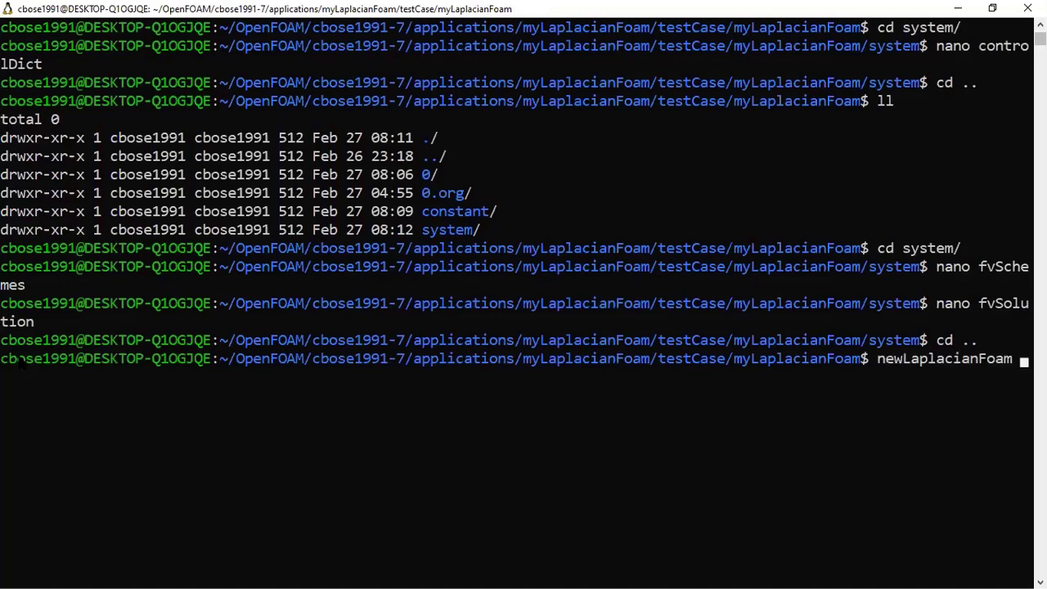
{"action": "key", "text": "BackSpace"}
{"action": "key", "text": "BackSpace"}
{"action": "key", "text": "BackSpace"}
{"action": "key", "text": "BackSpace"}
{"action": "key", "text": "BackSpace"}
{"action": "key", "text": "BackSpace"}
{"action": "key", "text": "BackSpace"}
{"action": "key", "text": "BackSpace"}
{"action": "key", "text": "BackSpace"}
{"action": "key", "text": "BackSpace"}
{"action": "key", "text": "BackSpace"}
{"action": "key", "text": "BackSpace"}
{"action": "key", "text": "BackSpace"}
{"action": "key", "text": "BackSpace"}
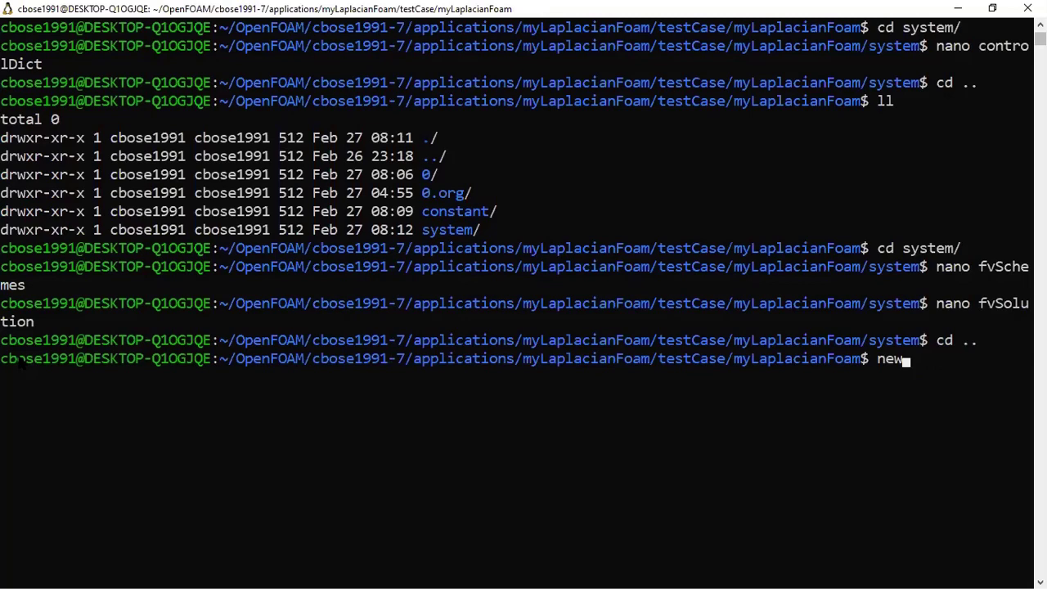
{"action": "type", "text": "L"}
{"action": "key", "text": "Tab"}
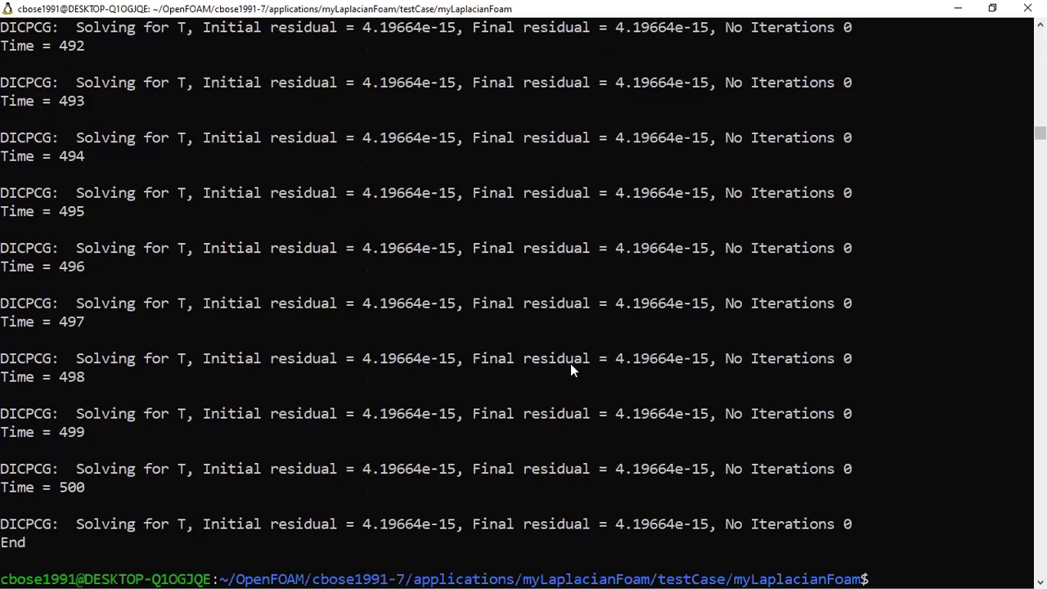
Open the case results in ParaView with paraFoam and colour the geometry by the cell field T
{"action": "type", "text": "paraFoam"}
{"action": "key", "text": "Return"}
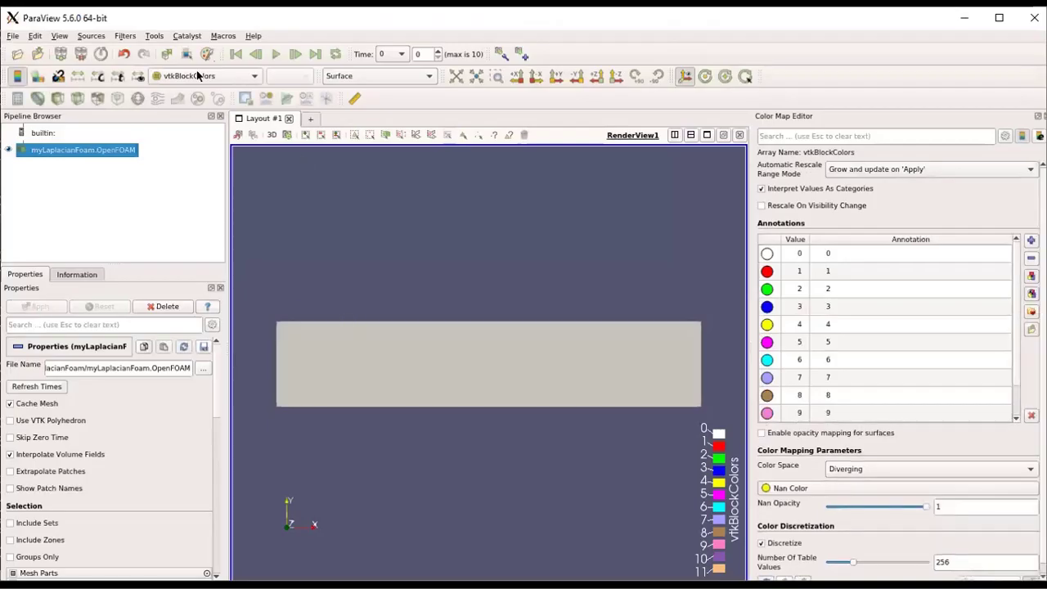
{"action": "left_click", "coordinate": [198, 75]}
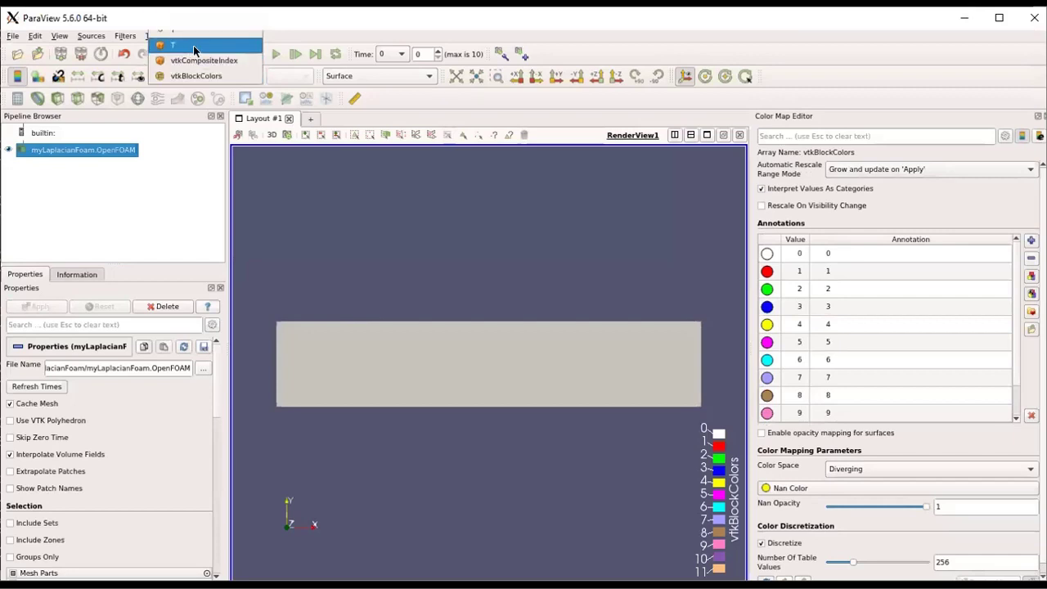
{"action": "left_click", "coordinate": [193, 45]}
{"action": "left_click", "coordinate": [190, 52]}
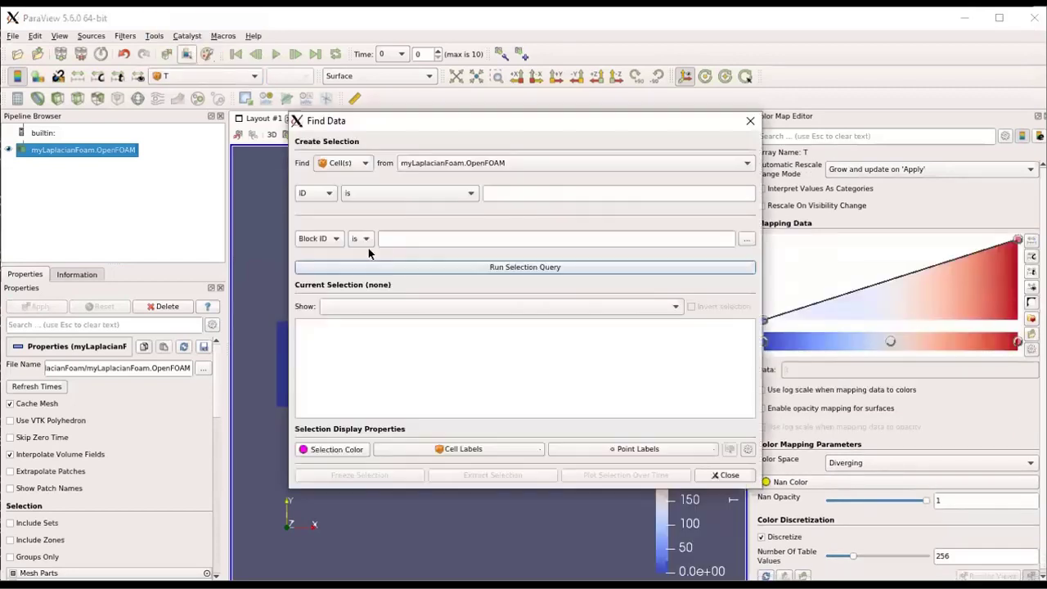
{"action": "left_click", "coordinate": [750, 123]}
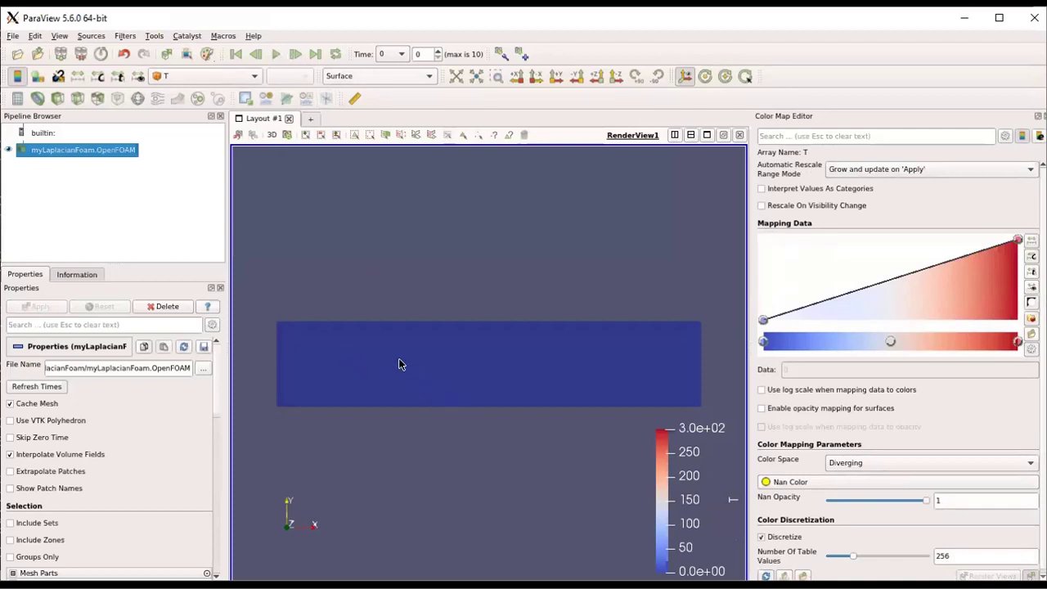
Examine the initial T distribution on the block's end and side faces from several angles
{"action": "left_click_drag", "start_coordinate": [376, 346], "coordinate": [520, 364]}
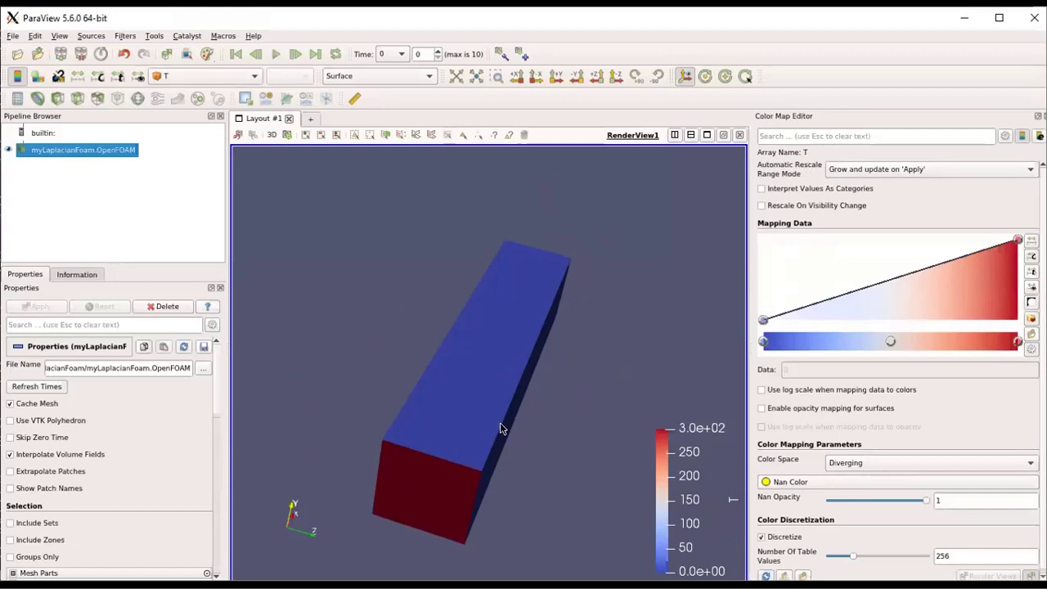
{"action": "left_click_drag", "start_coordinate": [398, 407], "coordinate": [400, 408]}
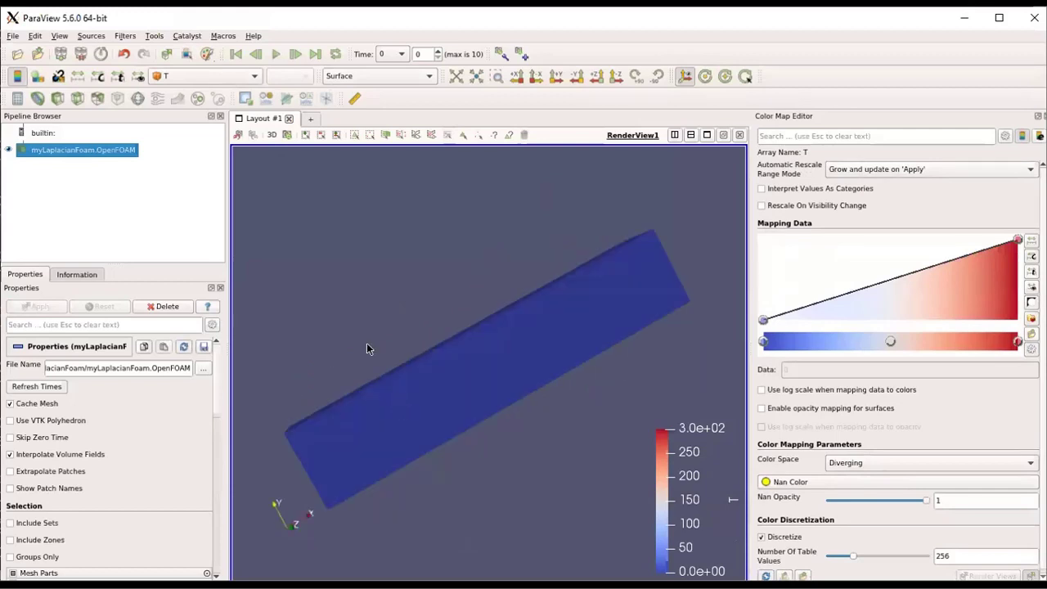
{"action": "left_click_drag", "start_coordinate": [535, 387], "coordinate": [627, 417]}
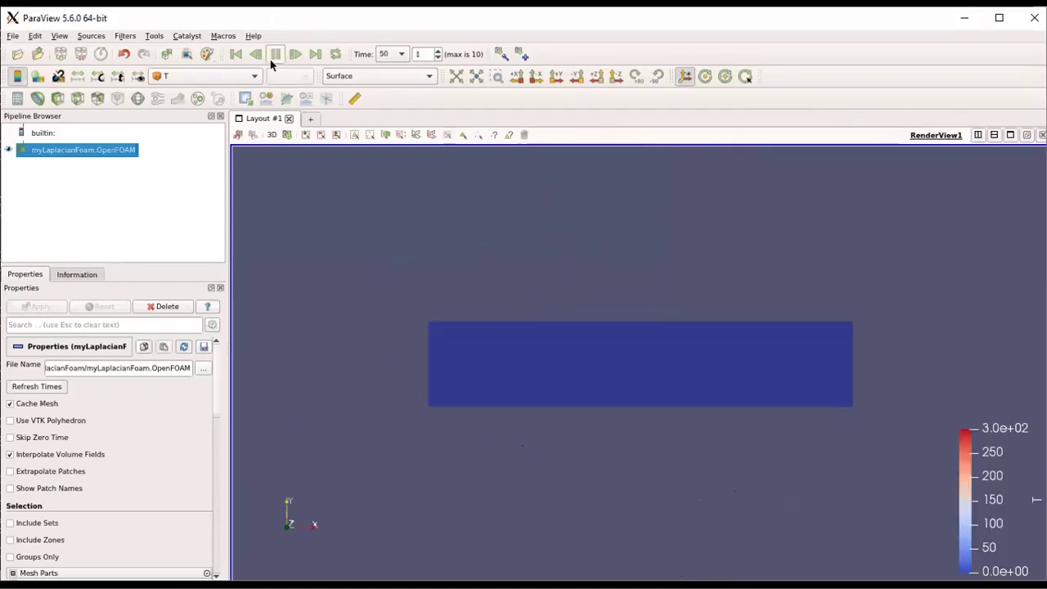
Play the time animation of T on the block and return to the first time step
{"action": "left_click", "coordinate": [271, 59]}
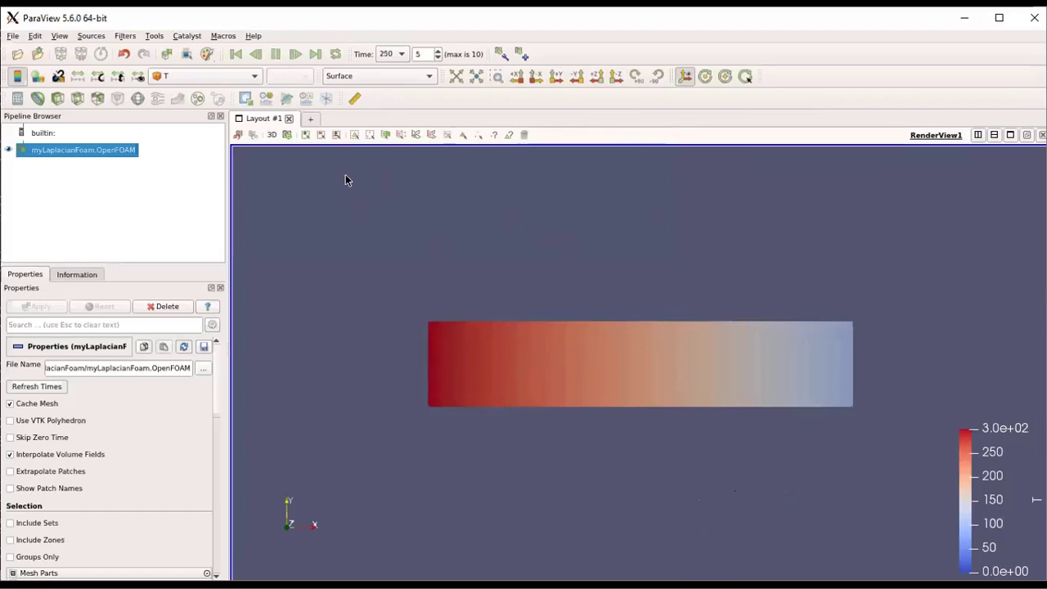
{"action": "left_click", "coordinate": [235, 54]}
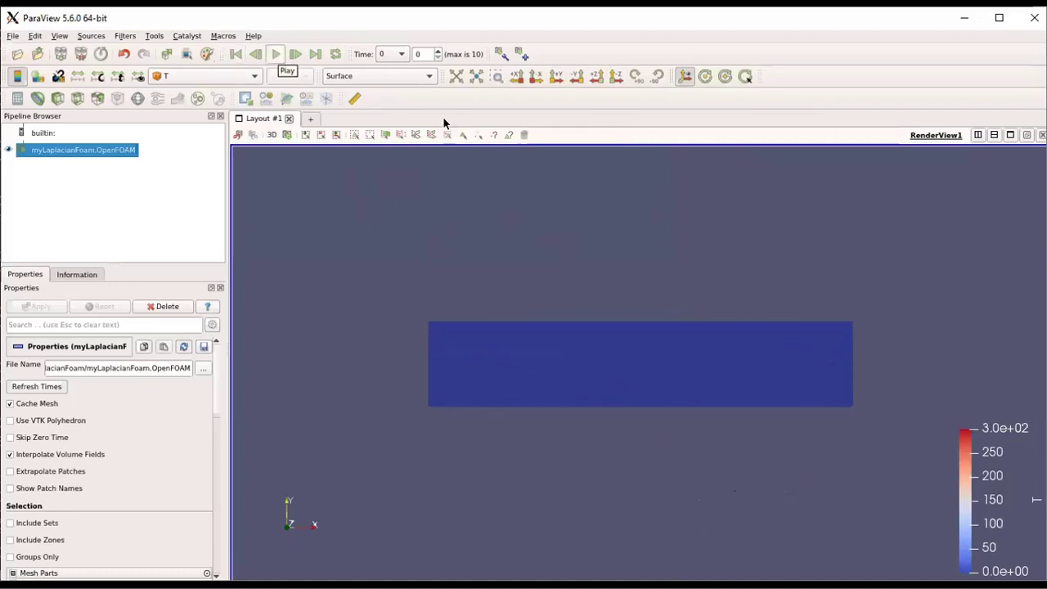
Display the block as Surface With Edges and play the T animation to time 500, inspecting the result in 3D
{"action": "left_click", "coordinate": [382, 83]}
{"action": "left_click", "coordinate": [382, 89]}
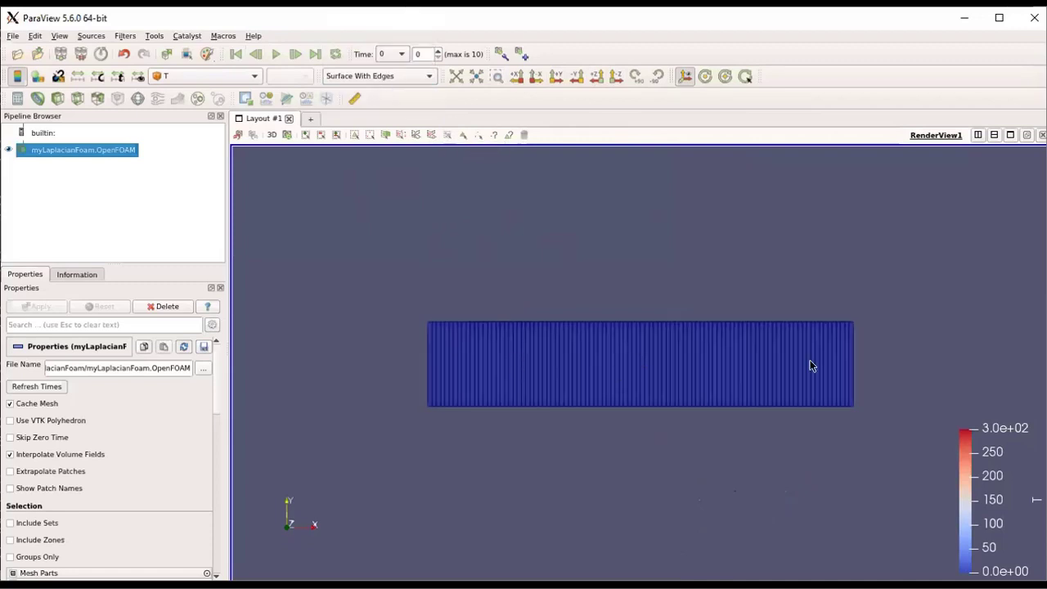
{"action": "left_click", "coordinate": [277, 54]}
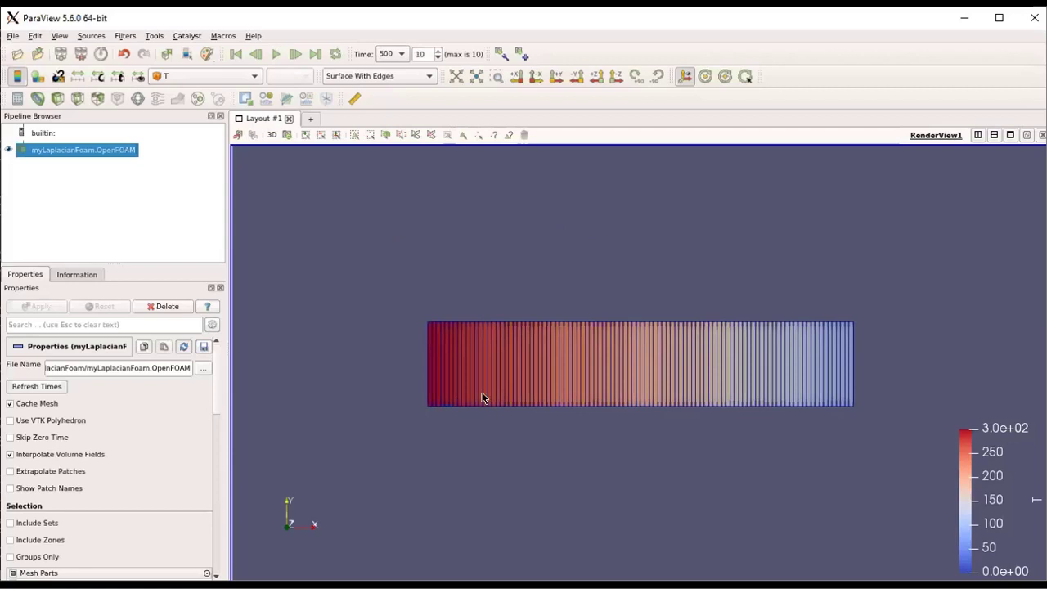
{"action": "left_click_drag", "start_coordinate": [505, 423], "coordinate": [631, 260]}
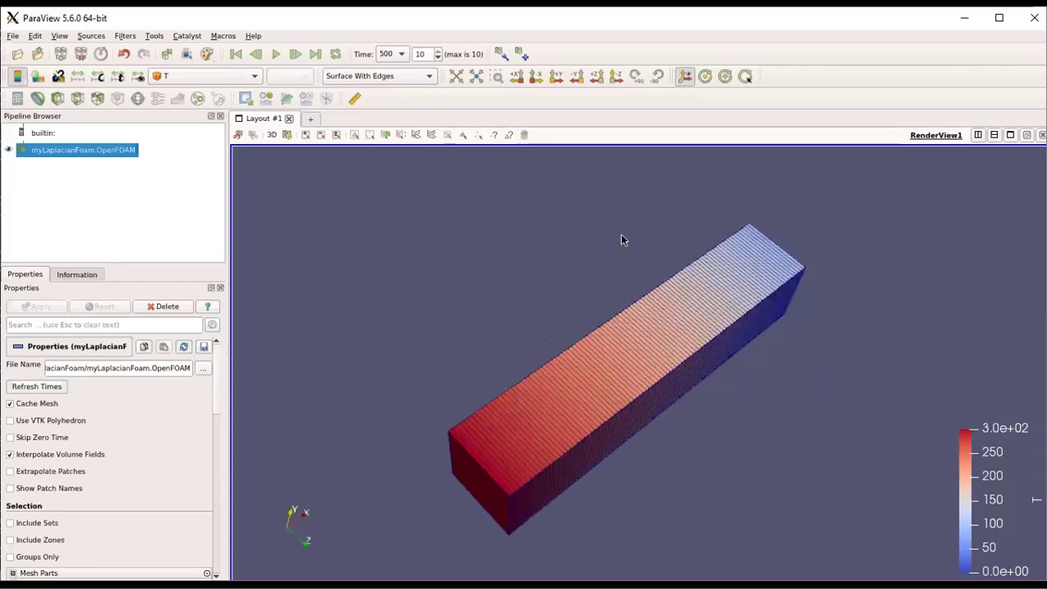